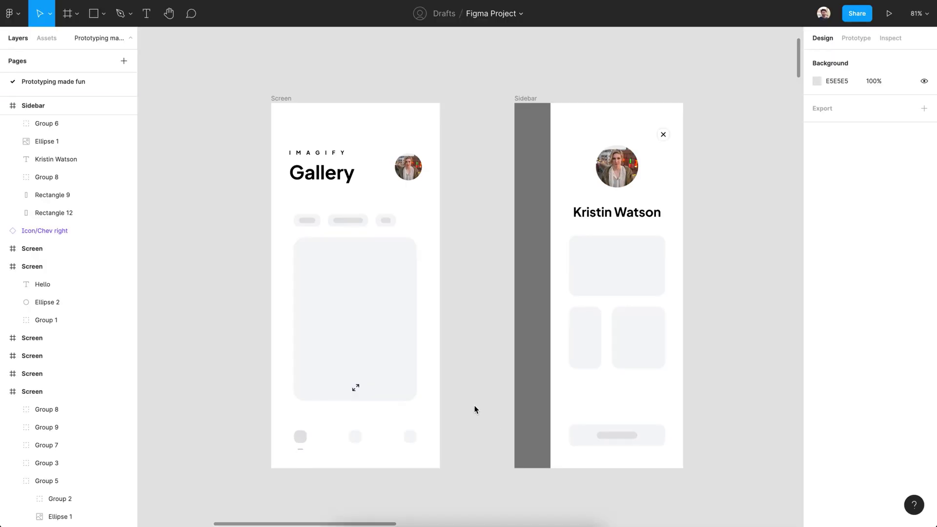
Step: Create a prototype connection from the profile photo on the Gallery screen to the Sidebar frame
click(846, 43)
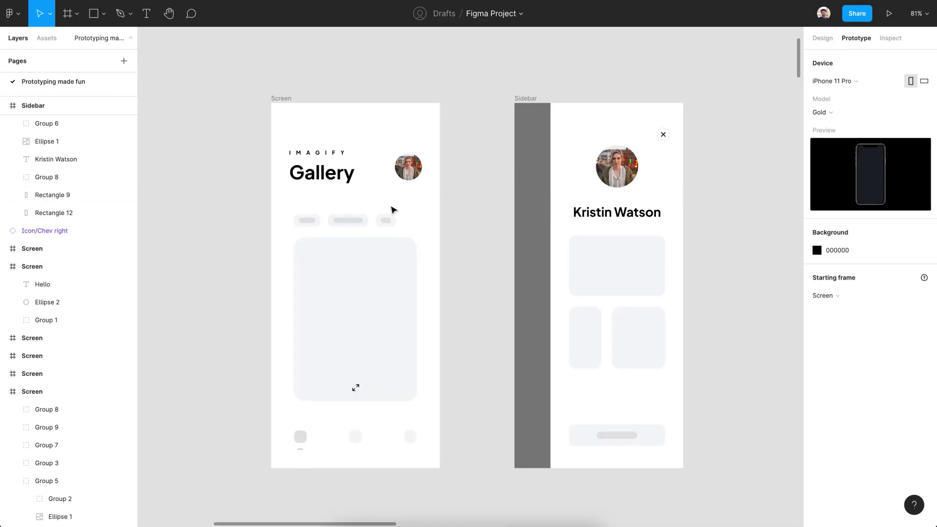
double_click(412, 177)
drag(422, 168, 518, 270)
drag(480, 183, 390, 175)
Step: Give the close icon on the Sidebar frame a Back interaction
click(585, 133)
drag(590, 137, 618, 124)
click(613, 215)
scroll(702, 146, left, 1)
Step: Preview the prototype, opening the sidebar from the profile photo and closing it with the close icon
click(888, 13)
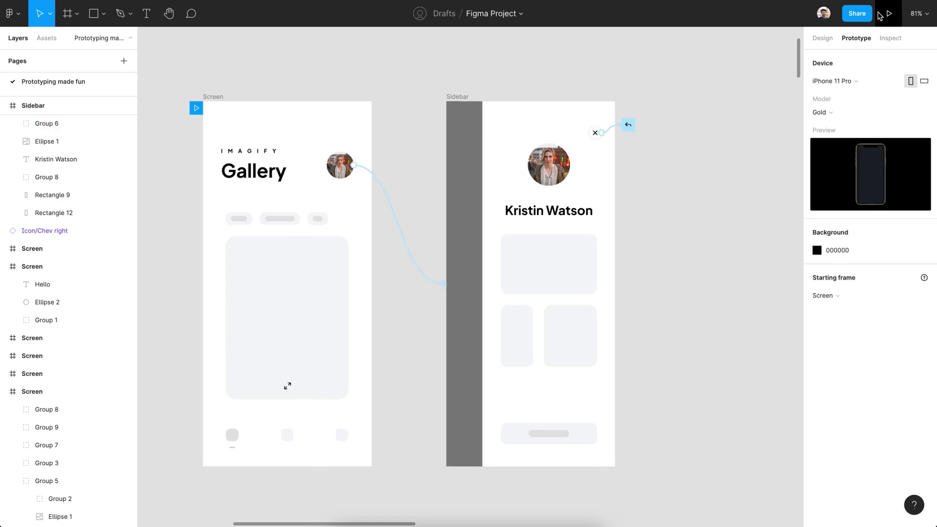
click(531, 121)
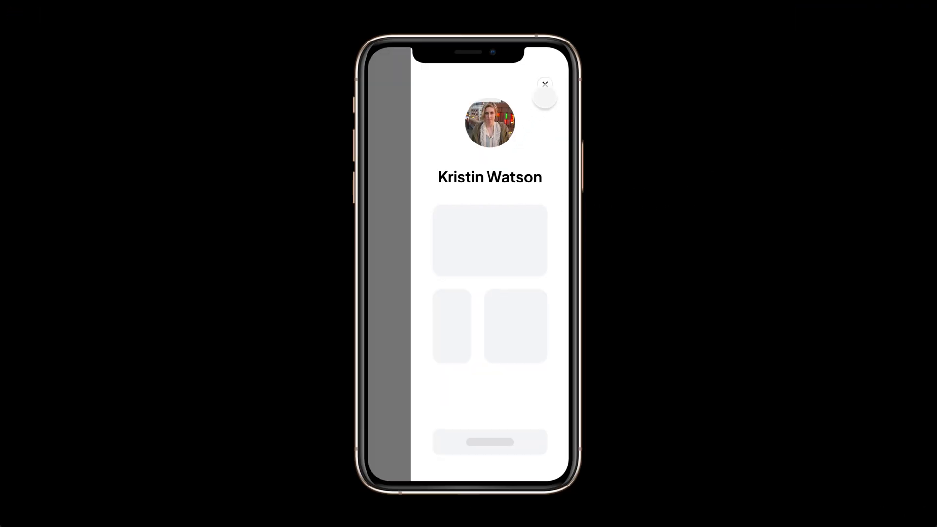
click(545, 85)
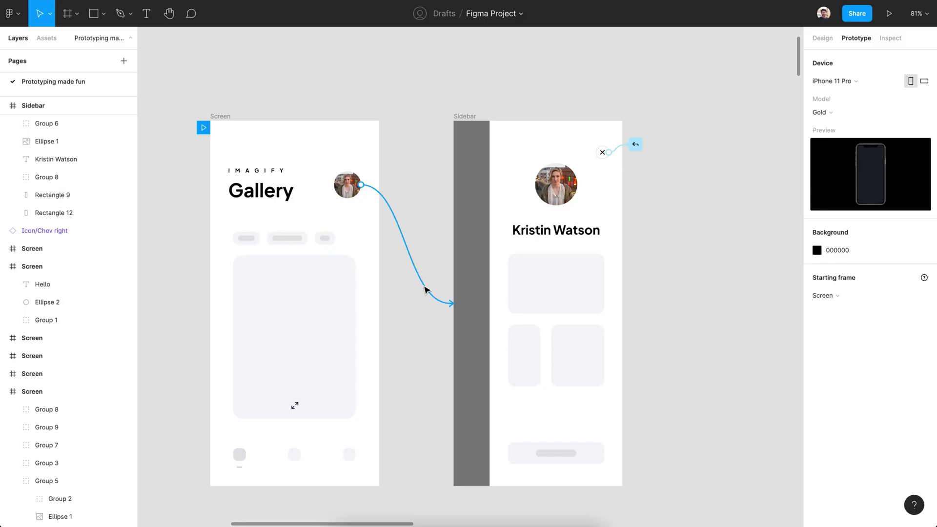
Step: Change the profile photo's interaction to Open overlay with Sidebar as the target
click(426, 290)
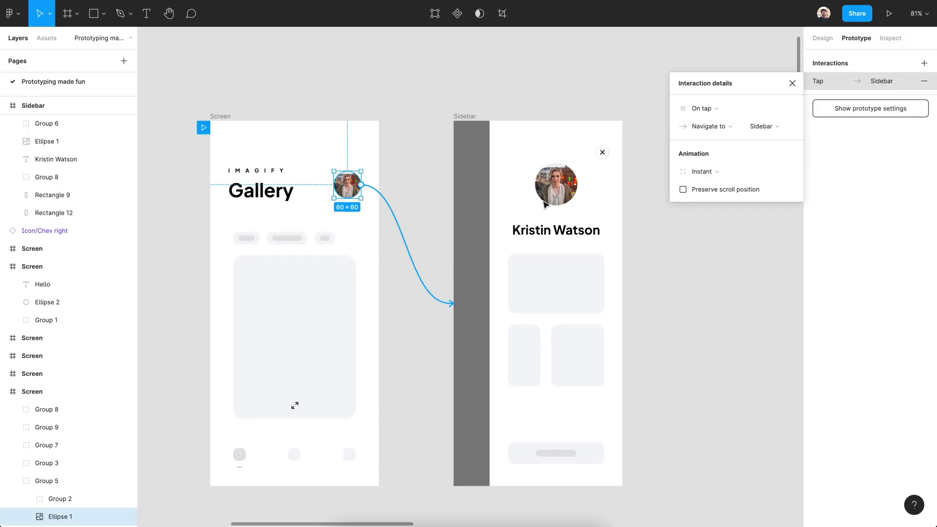
click(735, 128)
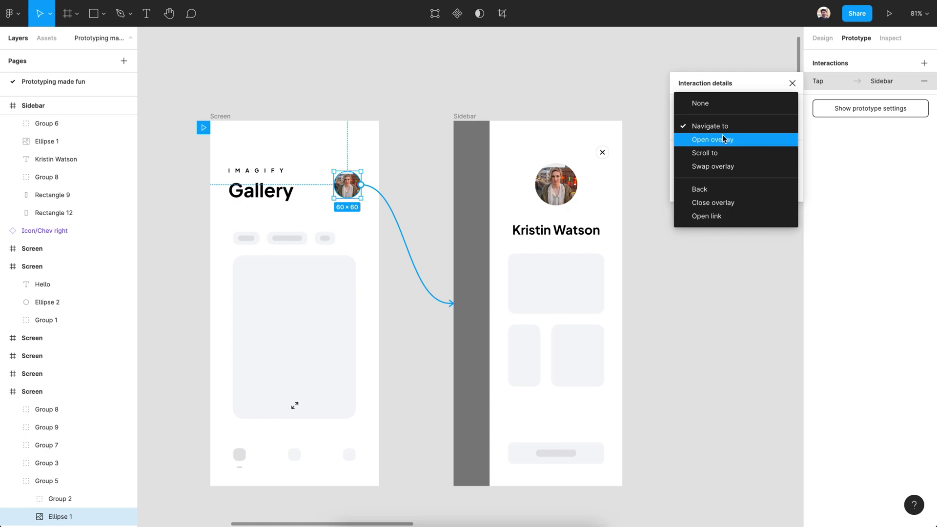
click(721, 142)
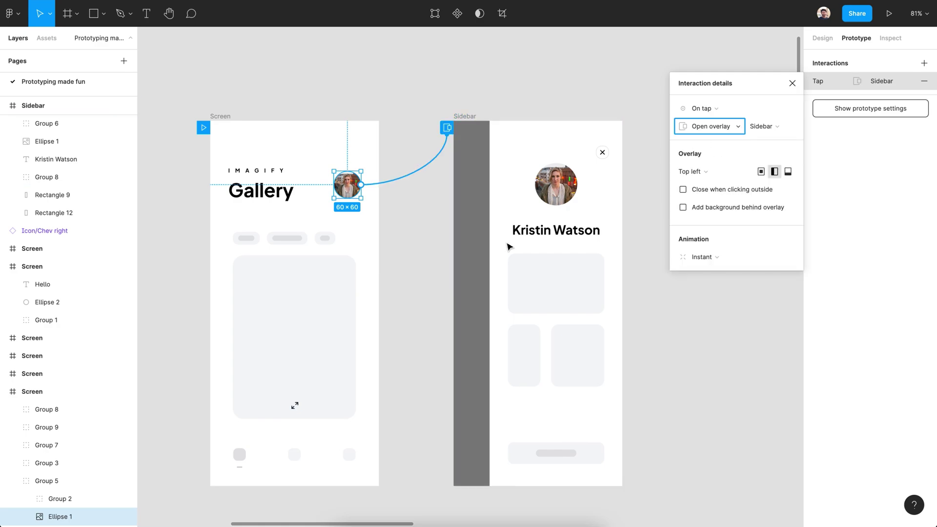
Step: Replace the Back interaction on the Sidebar's close icon with Close overlay
click(628, 163)
drag(628, 164, 617, 147)
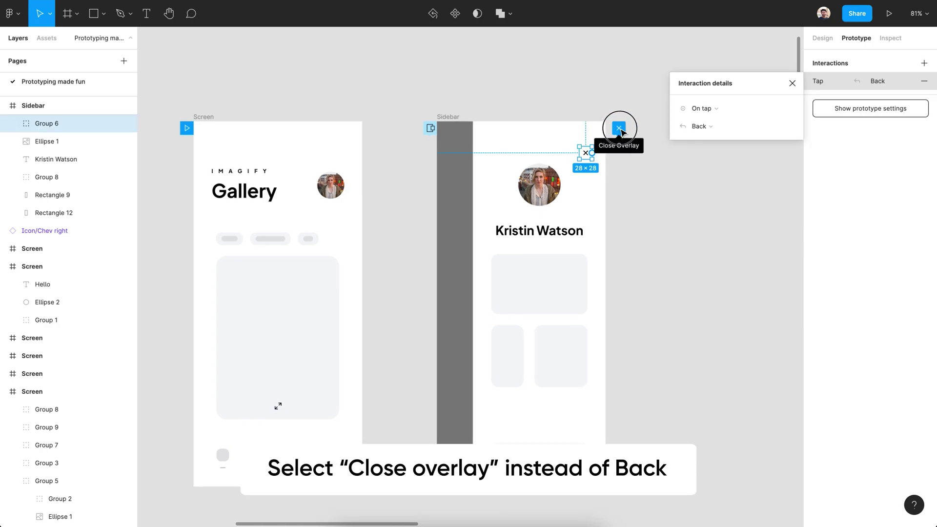
click(620, 129)
click(738, 129)
click(668, 218)
scroll(661, 232, left, 2)
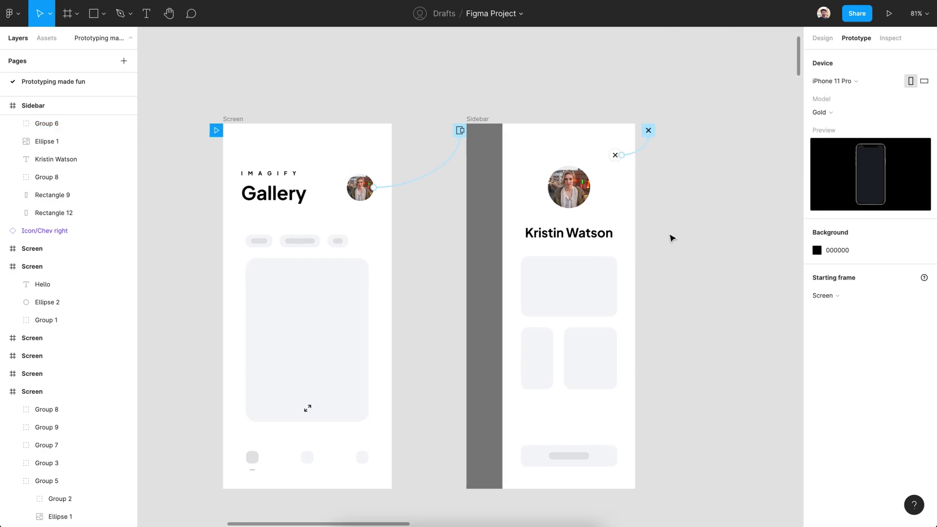
Step: Shrink the Sidebar frame from its left edge to cut off the dark grey strip
drag(469, 180, 469, 166)
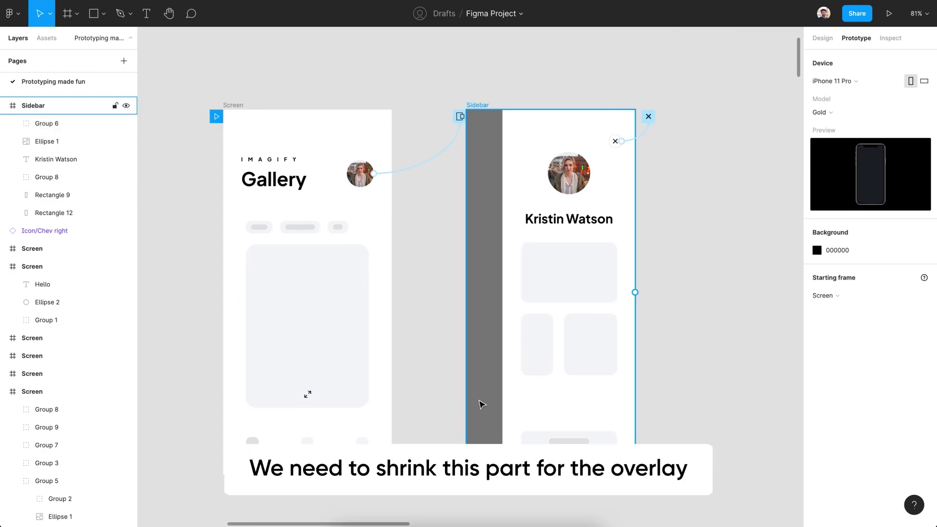
click(471, 105)
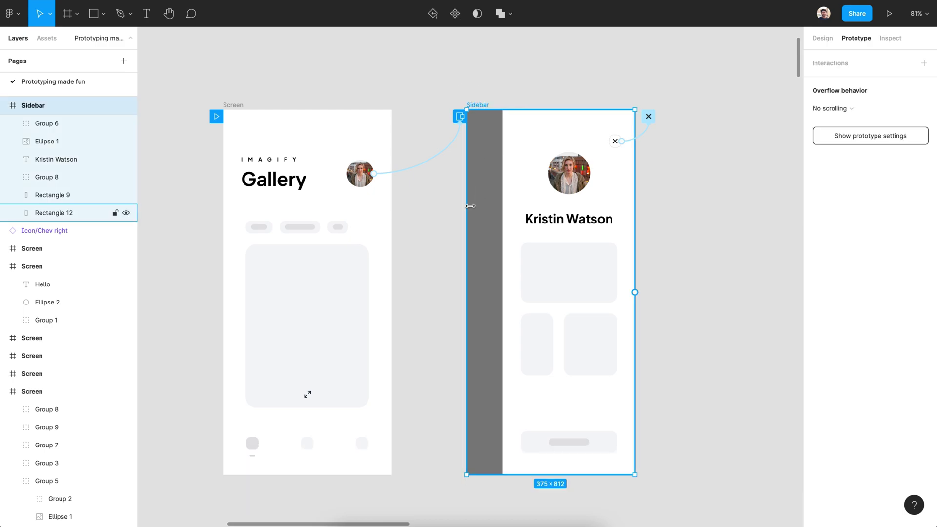
drag(468, 214, 502, 217)
click(475, 245)
Step: Preview the prototype to check how the narrowed Sidebar overlay opens and closes
click(889, 13)
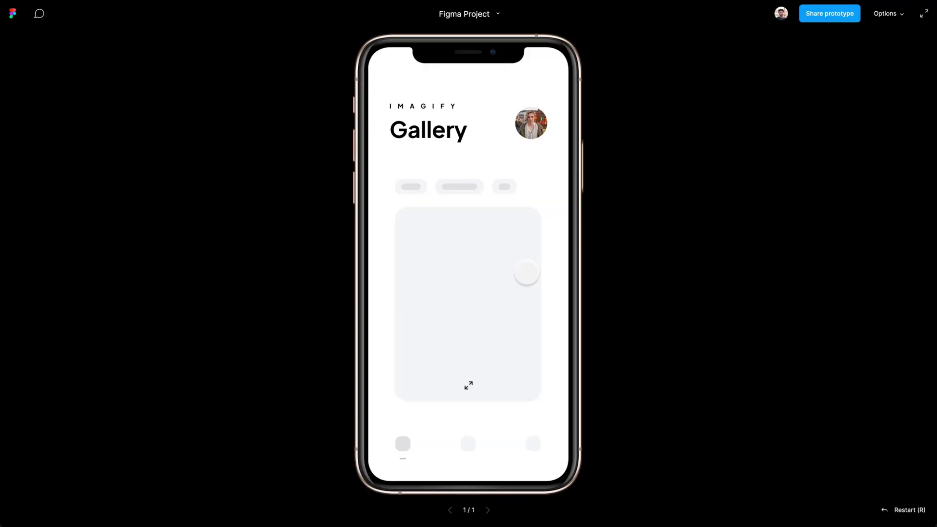
click(534, 126)
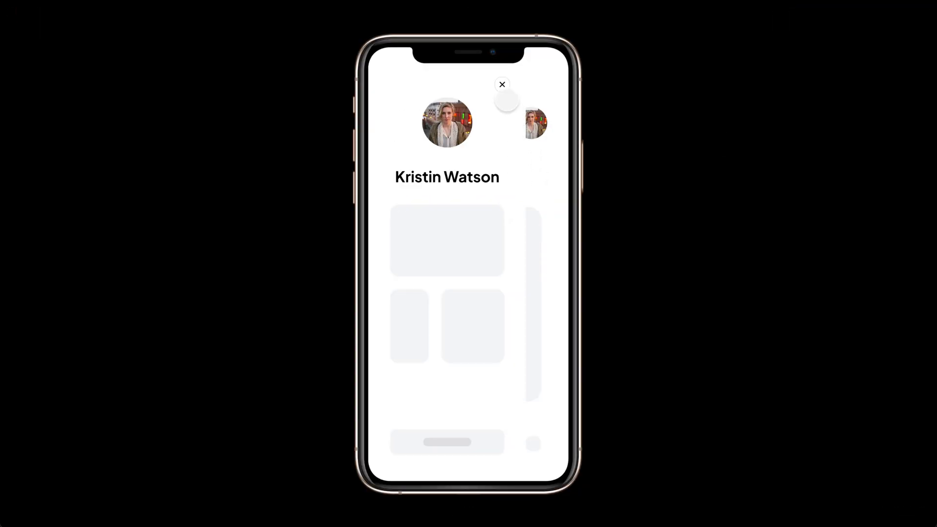
click(504, 89)
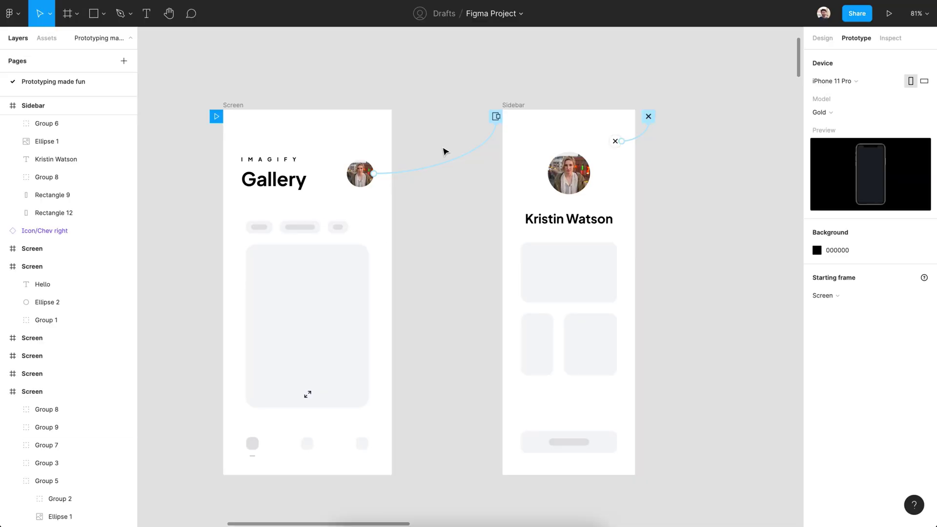
Step: Position the Sidebar overlay at Top right with a background behind it, and preview it in the prototype
click(444, 166)
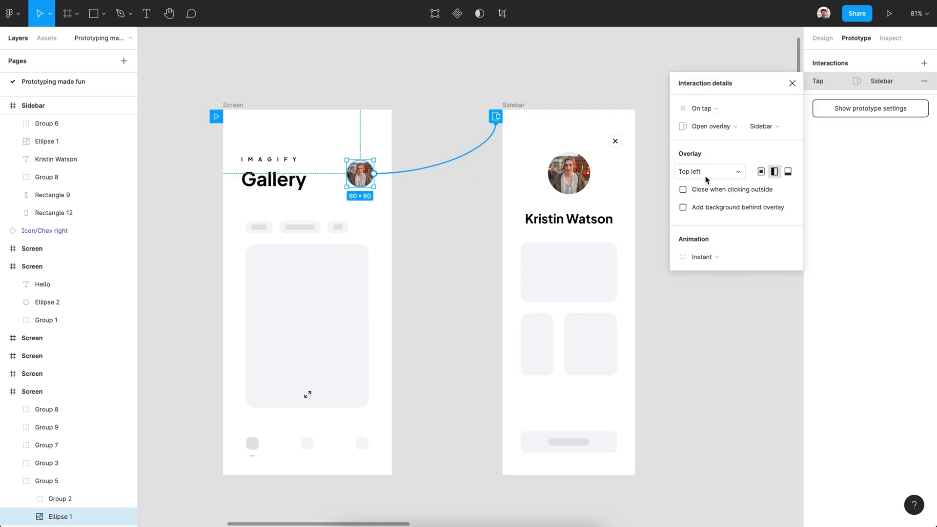
click(713, 174)
click(708, 199)
click(683, 207)
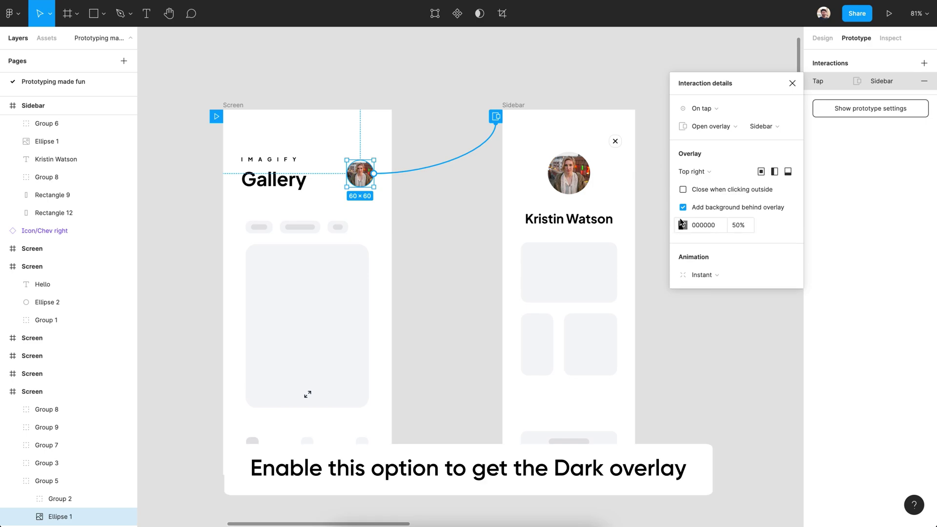
click(889, 13)
click(521, 123)
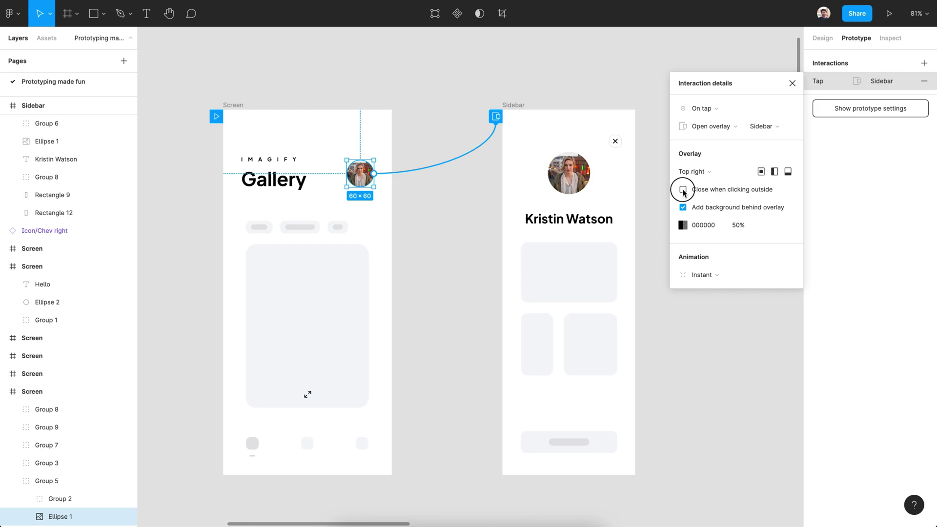
Step: Enable closing the Sidebar overlay when clicking outside, and test this in the prototype preview
click(682, 189)
click(888, 13)
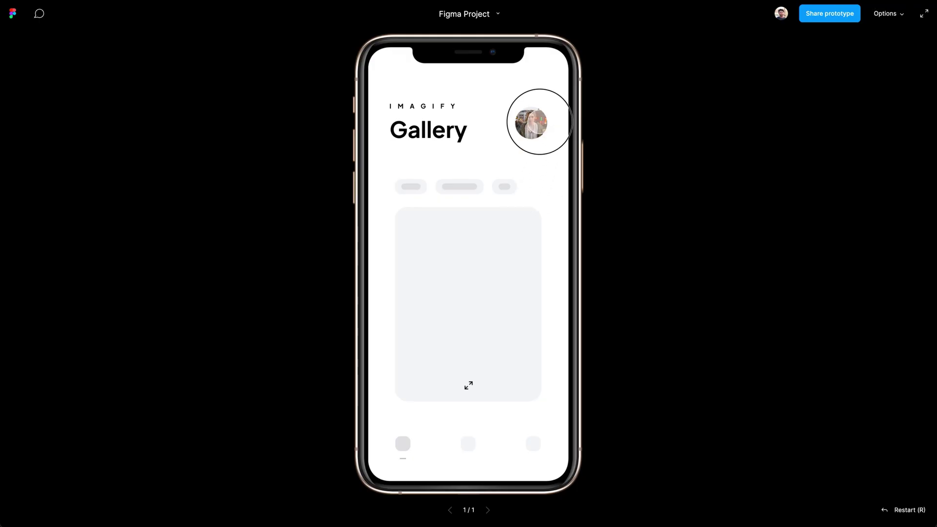
click(539, 122)
click(384, 230)
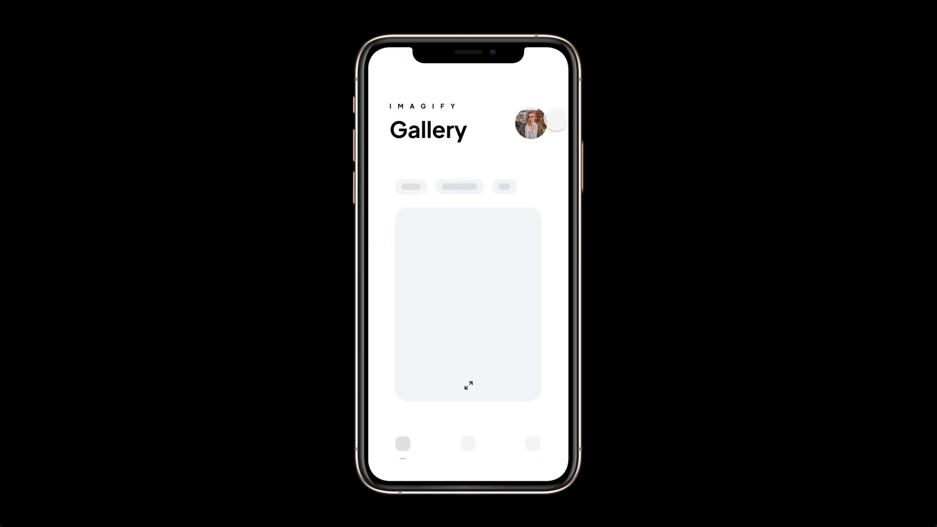
click(93, 1)
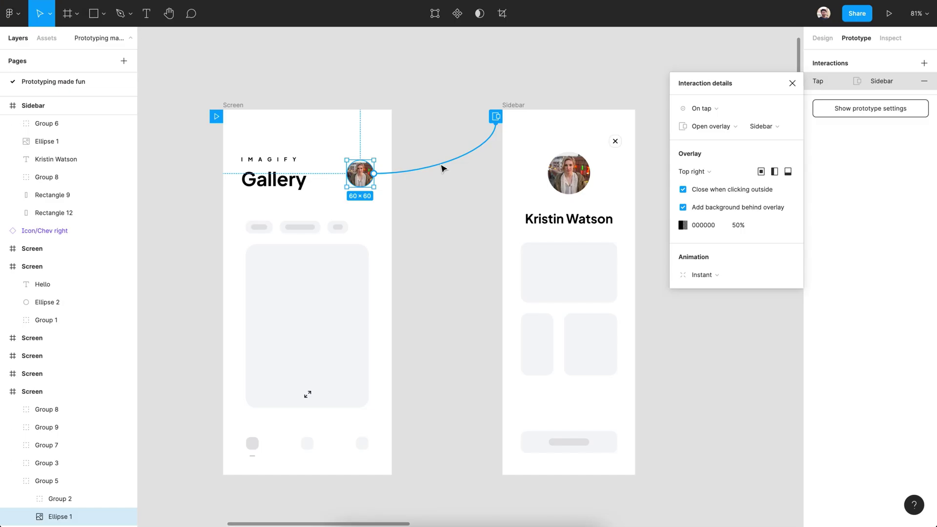
Step: Set the Sidebar overlay's animation to Move in, and preview the overlay opening and closing
click(727, 279)
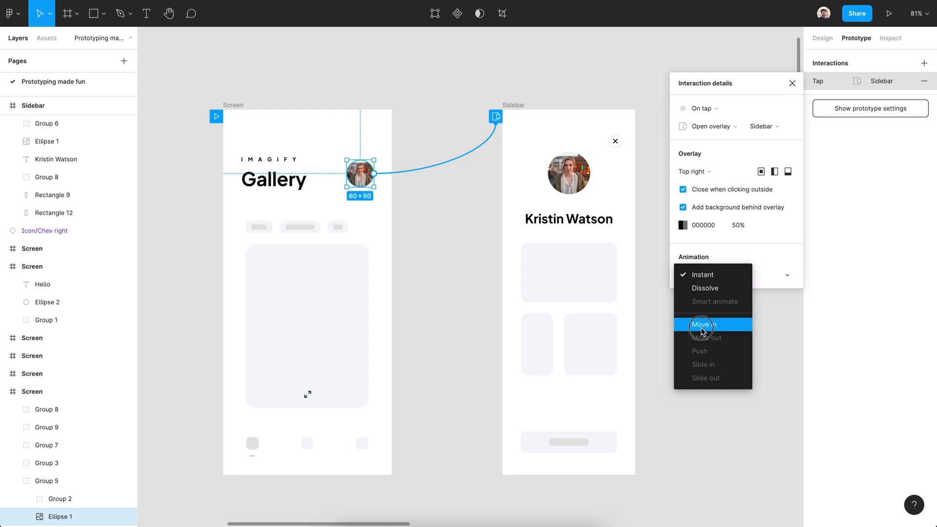
click(701, 326)
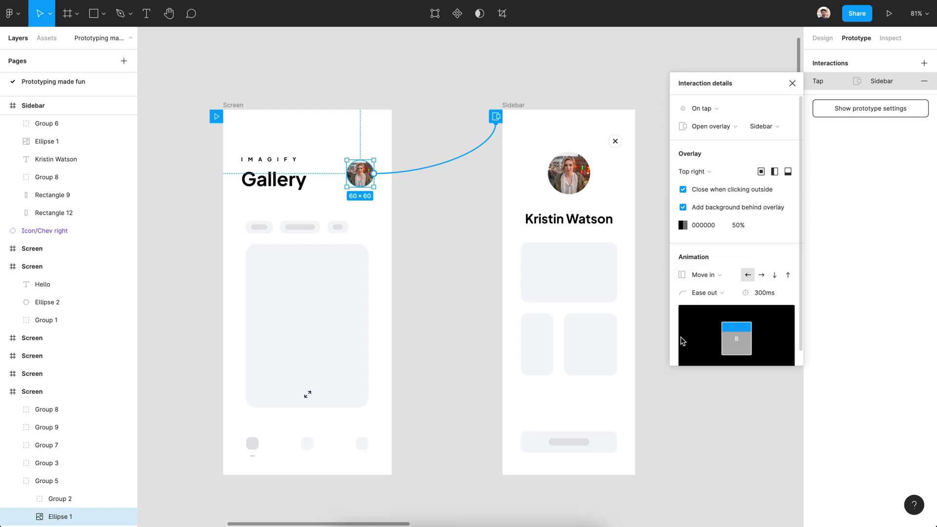
click(888, 14)
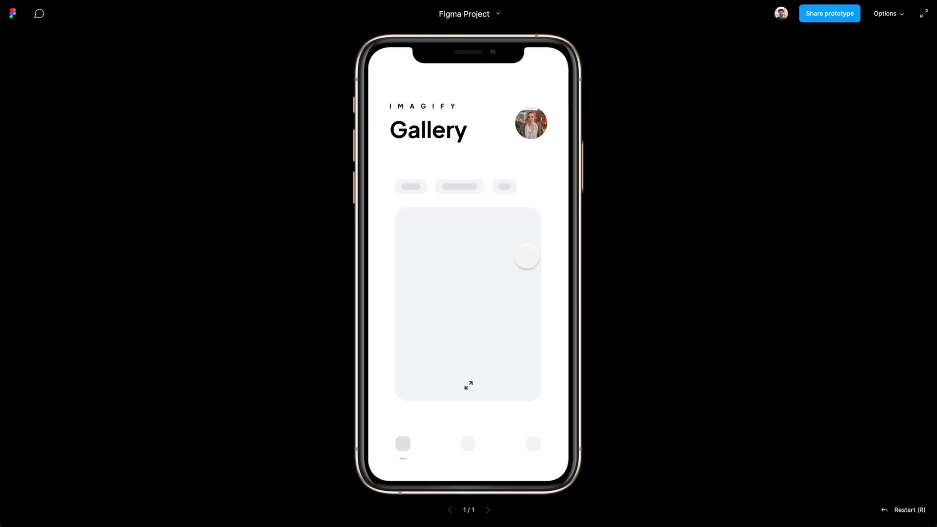
click(531, 123)
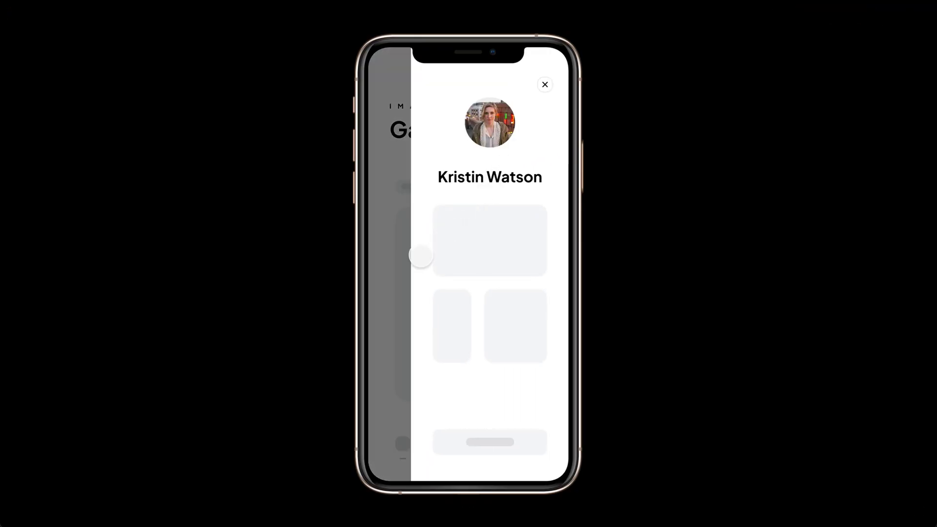
click(392, 232)
click(531, 123)
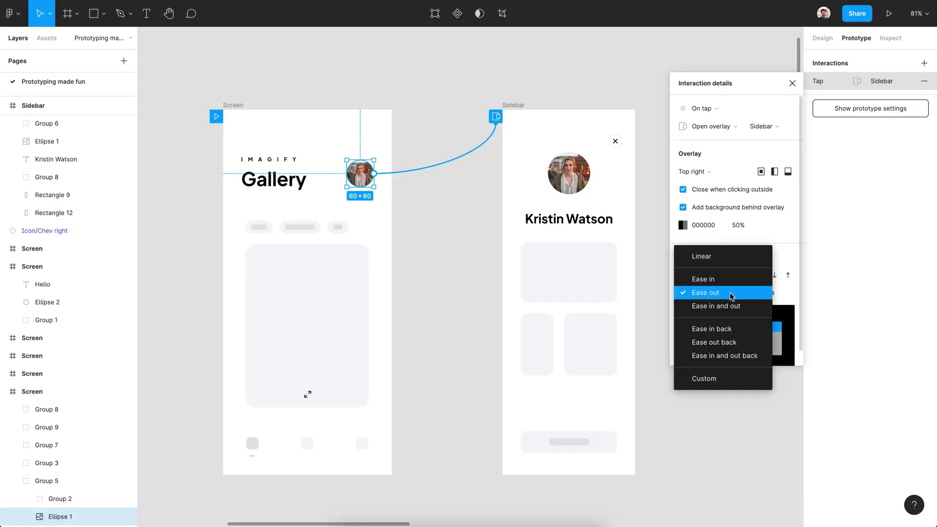
Step: Set the Move in animation's easing to a custom curve of 0.6, 0, 0.4, 1
click(704, 379)
scroll(703, 292, down, 3)
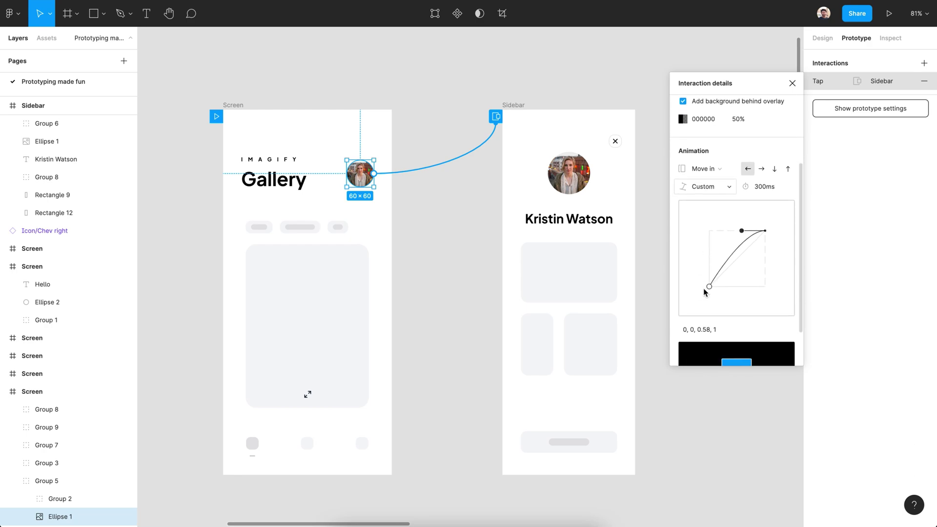
drag(709, 287, 744, 286)
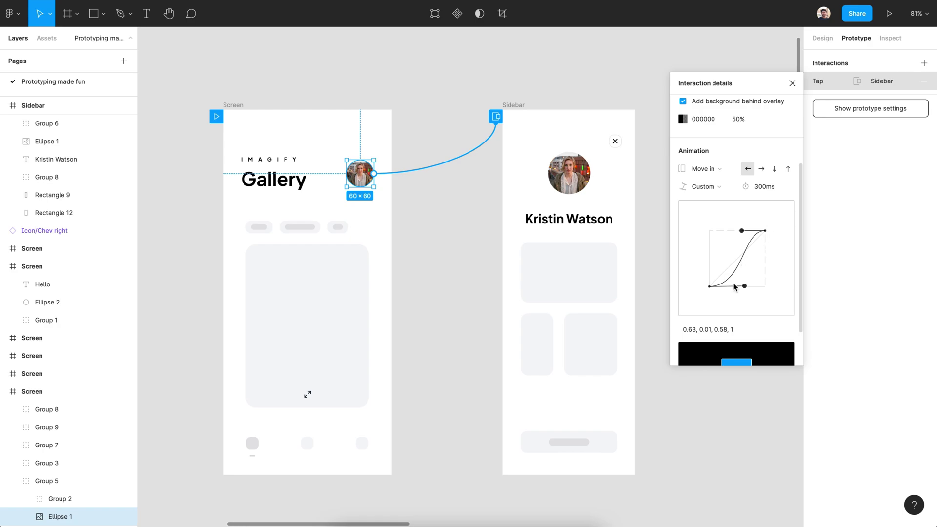
click(696, 331)
click(696, 332)
key(BackSpace)
key(BackSpace)
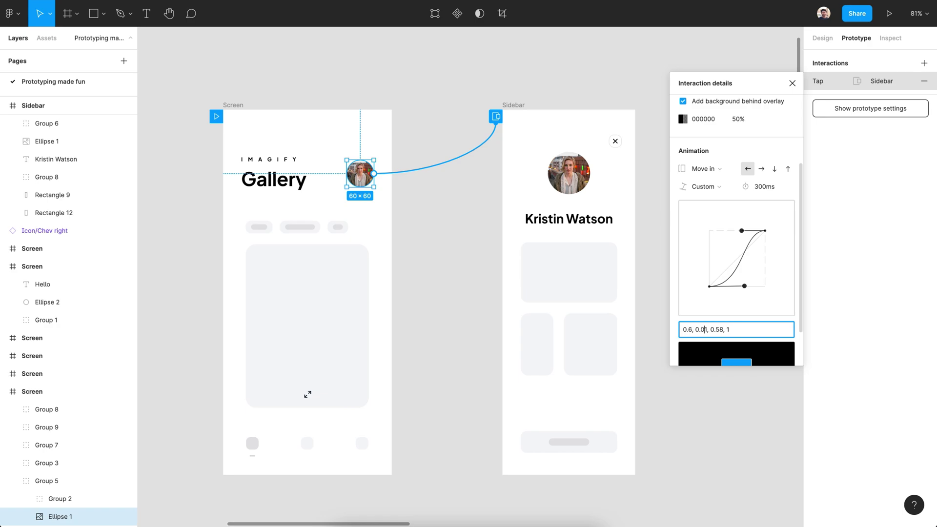
key(Right)
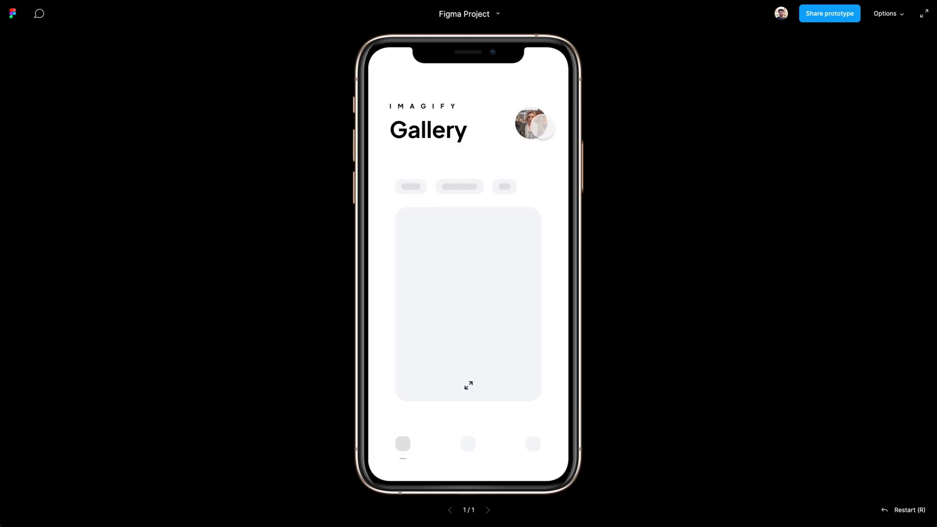
Step: Test the custom easing in the prototype preview by opening, closing and reopening the Sidebar overlay
click(537, 125)
click(392, 237)
click(534, 121)
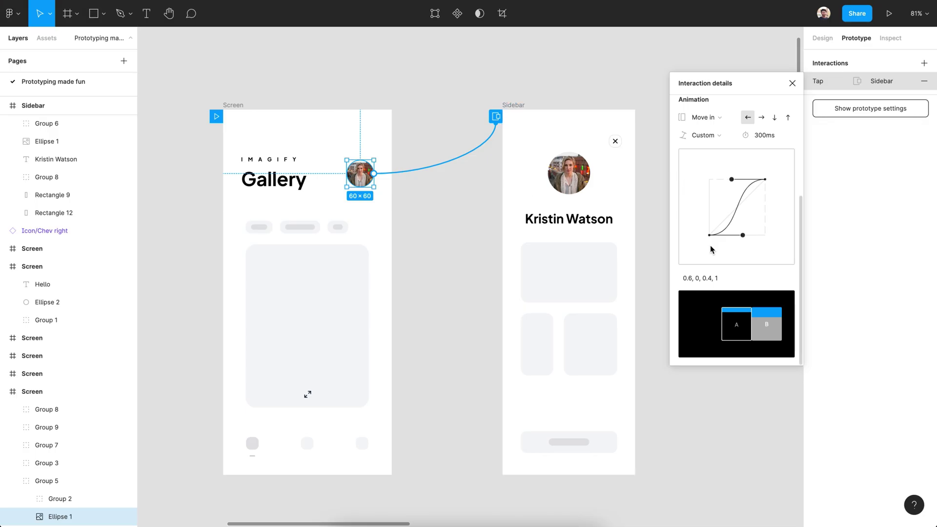
Step: Set the overlay animation's duration to 400 ms
scroll(744, 153, up, 2)
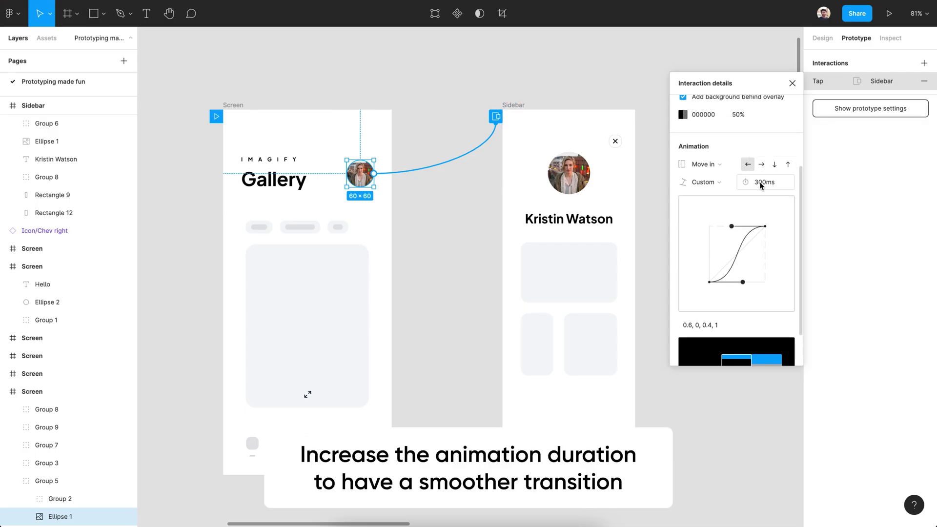
drag(759, 181, 754, 188)
scroll(755, 191, up, 1)
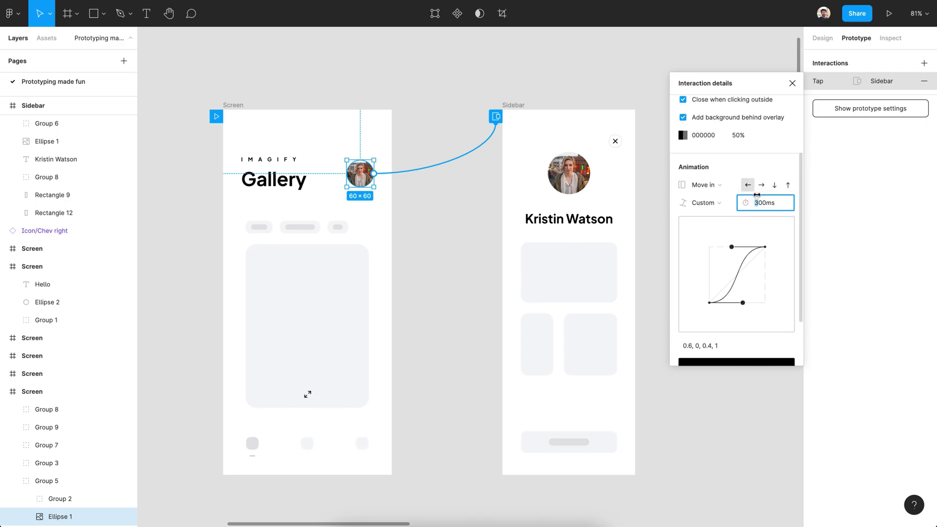
text(4)
key(Return)
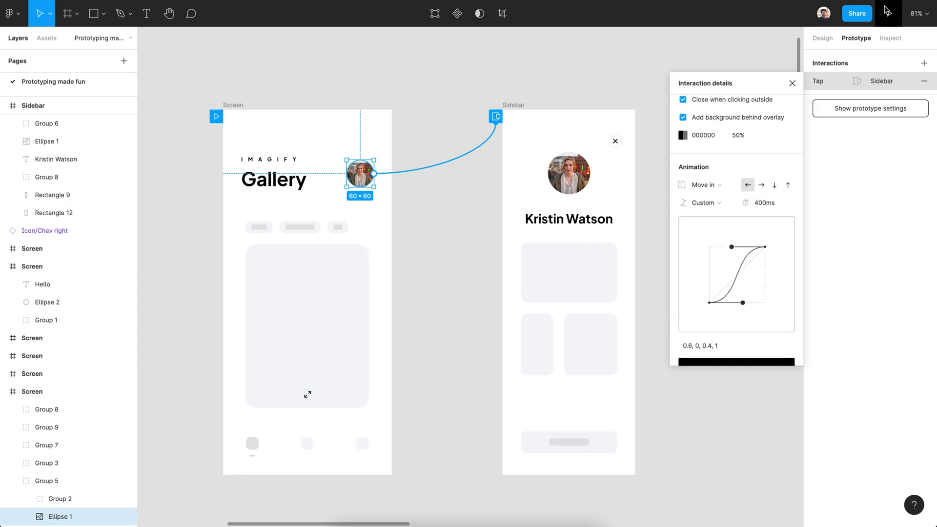
Step: Preview the Sidebar overlay opening and closing with the longer animation duration
click(888, 13)
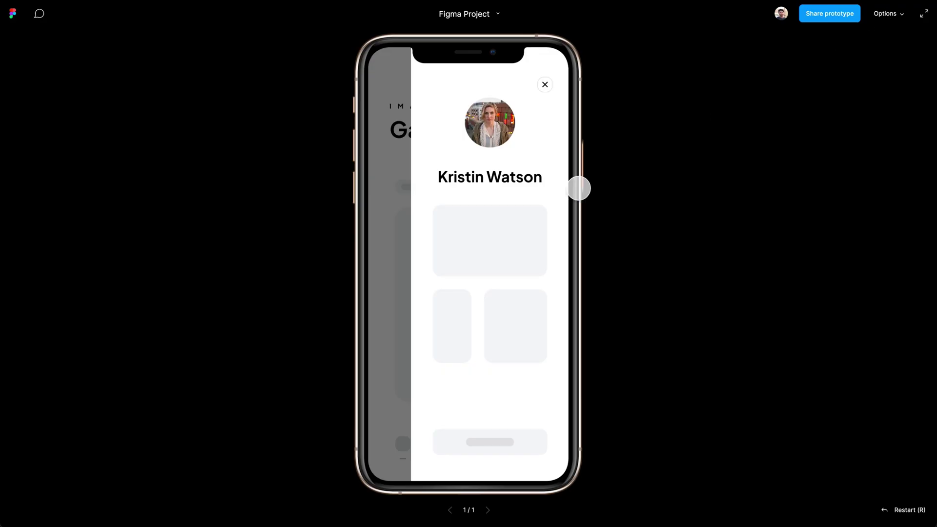
click(398, 167)
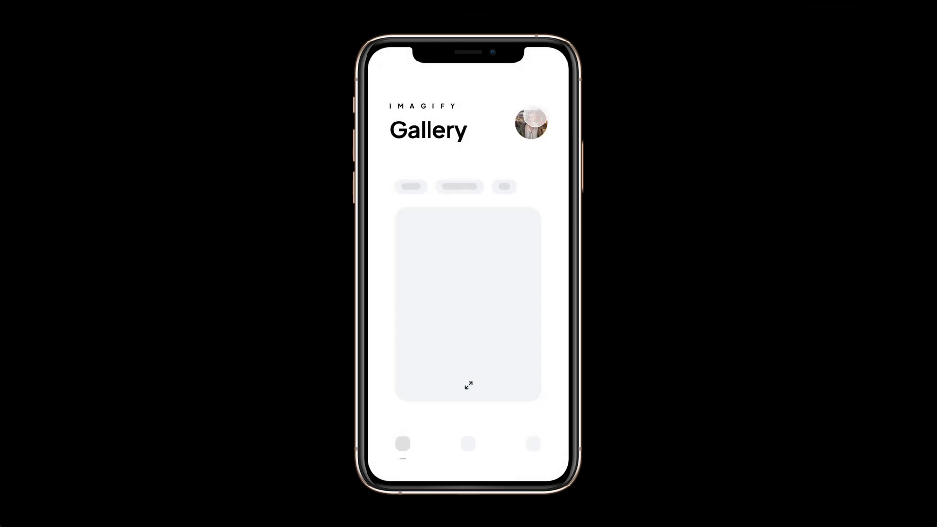
click(391, 242)
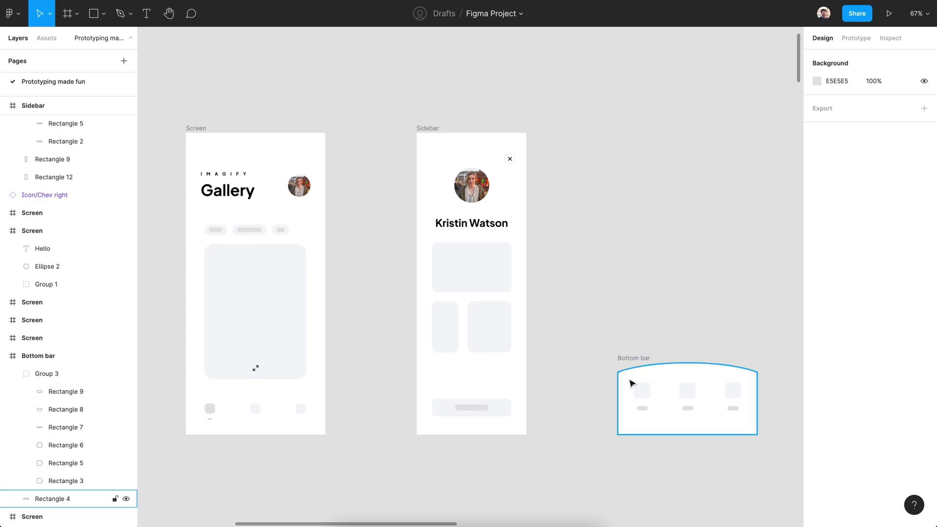
Step: Hide the white background fill of the Bottom bar frame
click(621, 358)
click(902, 304)
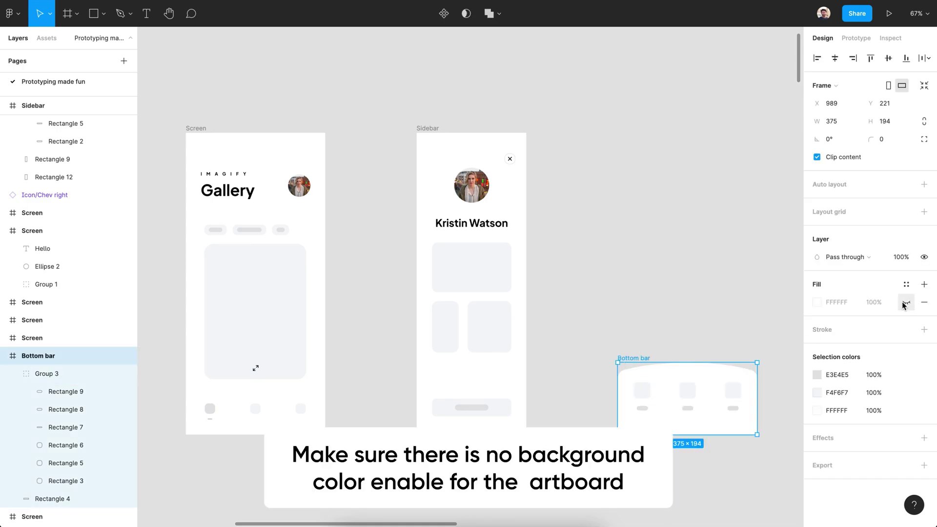
Step: Connect the middle bottom navigation icon on Screen to Bottom bar with an on-tap Open overlay interaction positioned at Bottom center
click(736, 307)
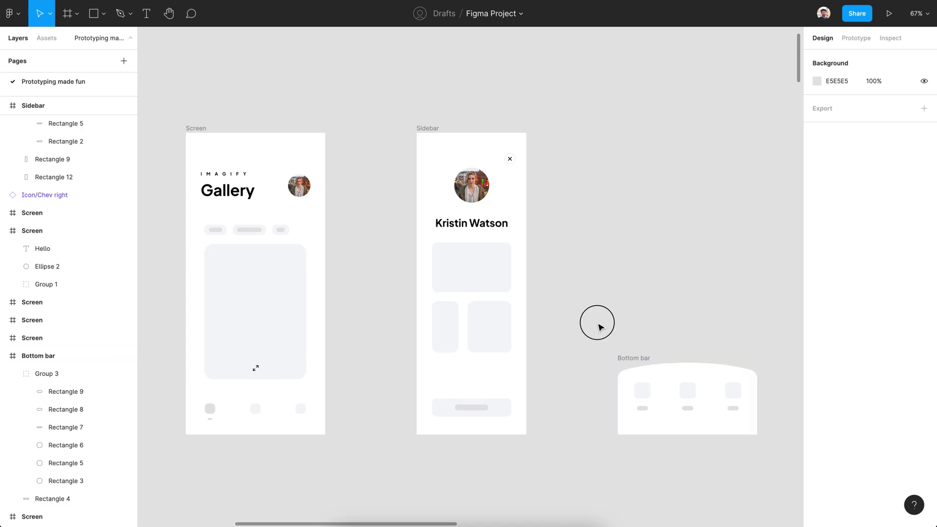
click(845, 38)
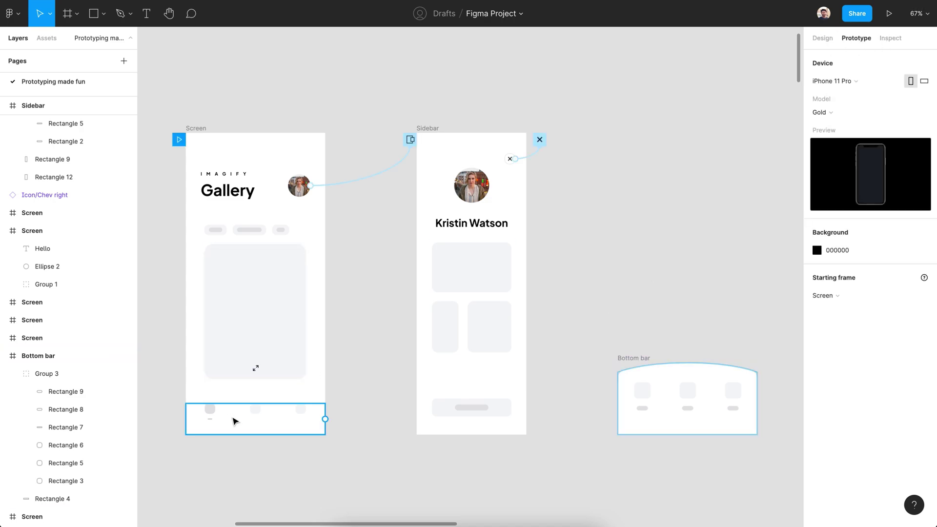
double_click(255, 412)
drag(261, 414, 627, 381)
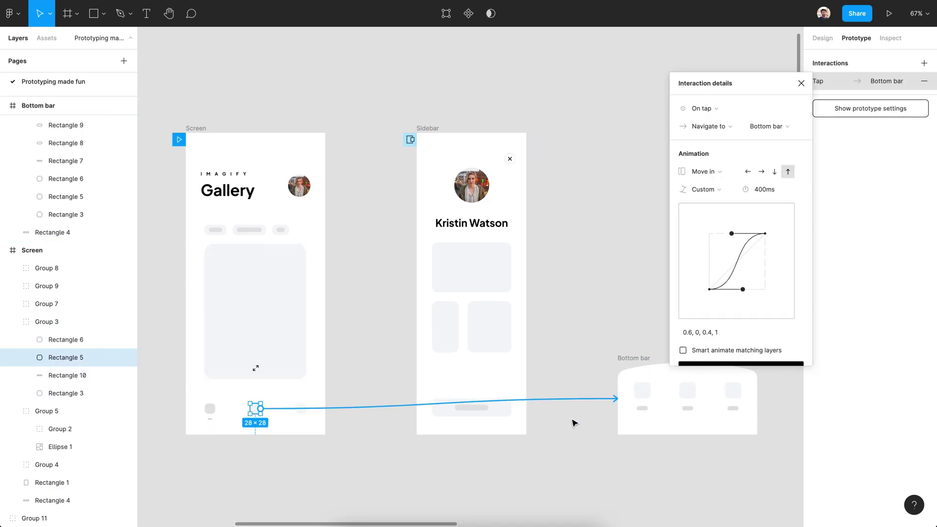
click(731, 128)
click(701, 141)
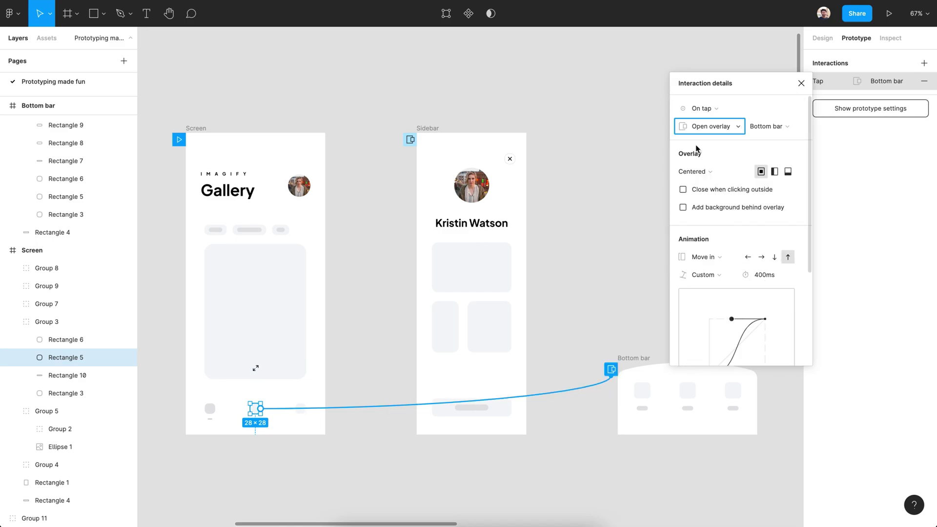
click(710, 172)
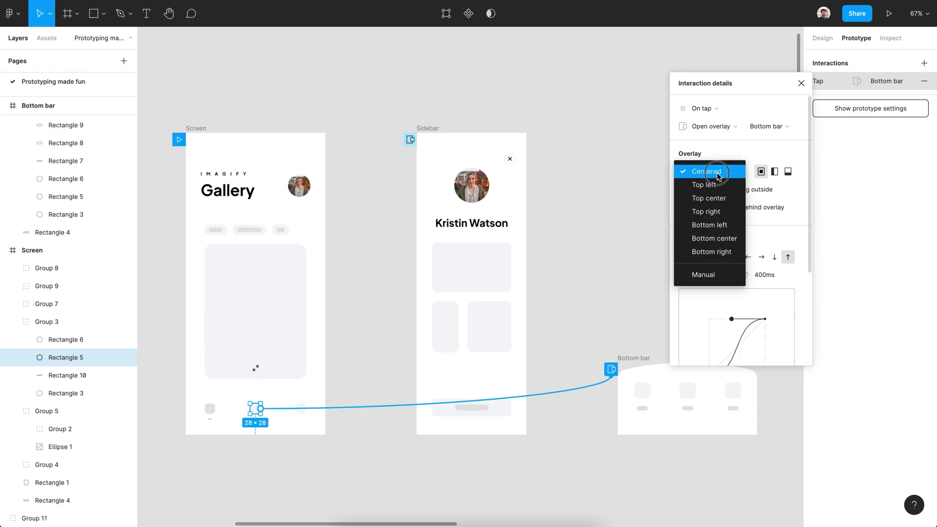
click(698, 238)
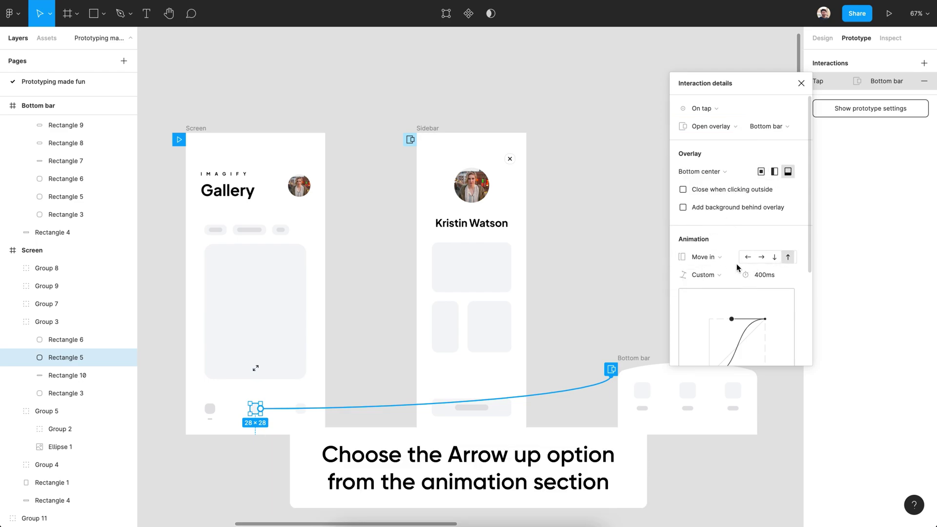
Step: Make the Bottom bar overlay close when clicking outside and add a background behind it at 50% opacity
click(684, 206)
click(684, 189)
click(745, 224)
text(50)
key(Return)
Step: Create two copies of the large gallery card in a row to its right, with 28 px gaps
scroll(736, 334, down, 3)
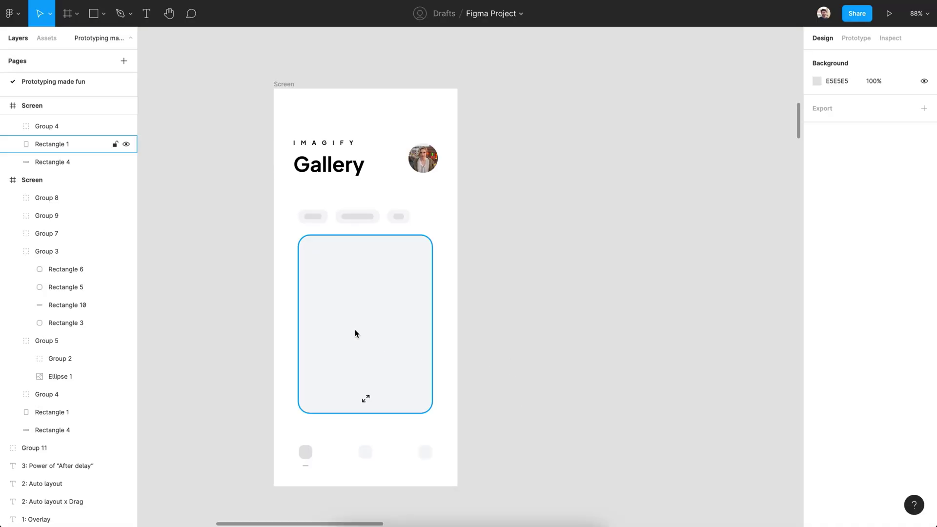
drag(355, 333, 507, 335)
scroll(598, 469, down, 1)
key(ctrl+d)
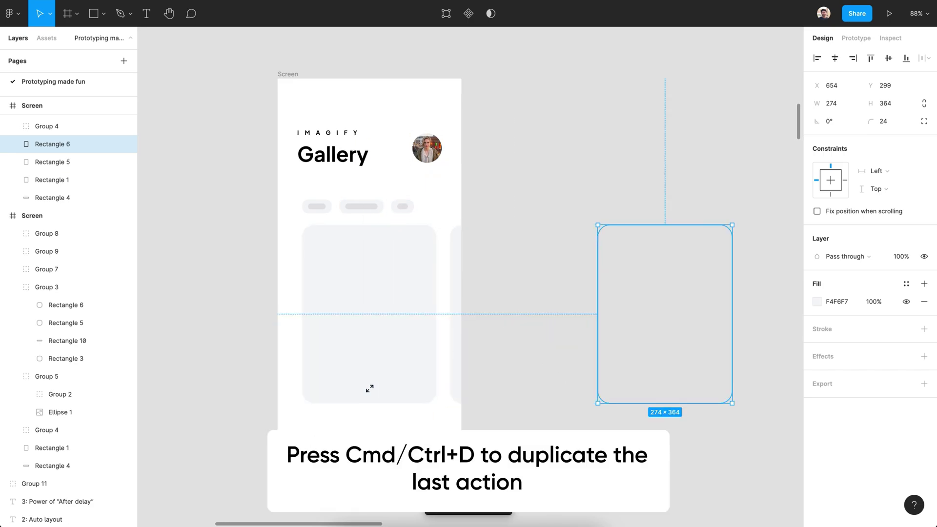
click(739, 210)
Step: Fill all three gallery cards with photos from the Unsplash plugin's colorful preset
click(384, 307)
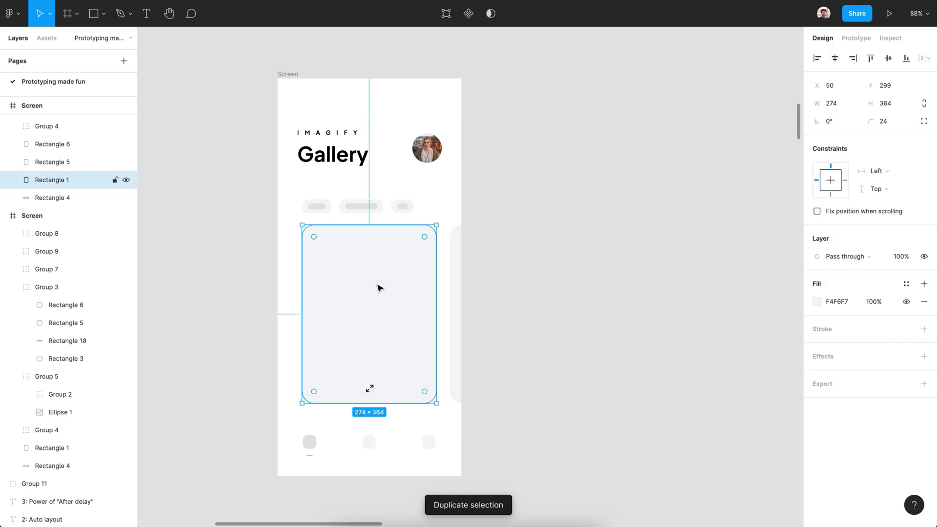
shift+click(37, 145)
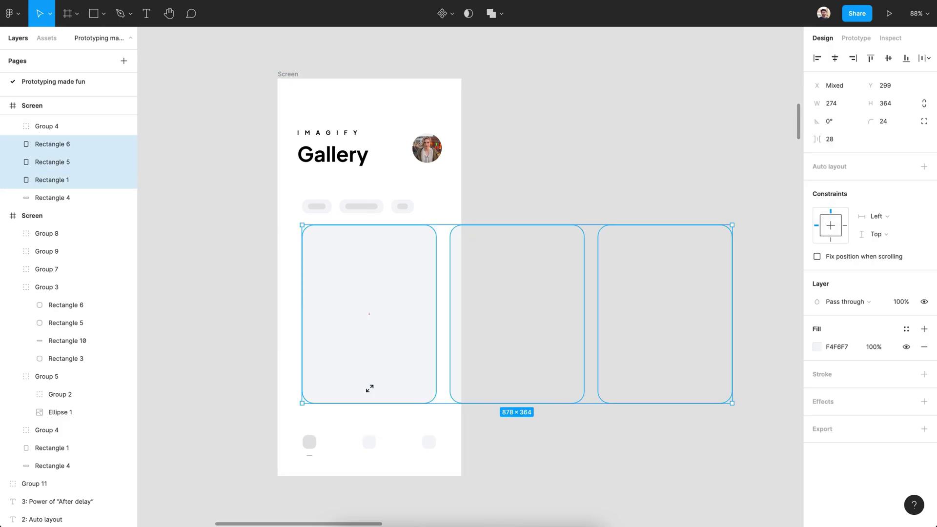
click(279, 1)
click(287, 75)
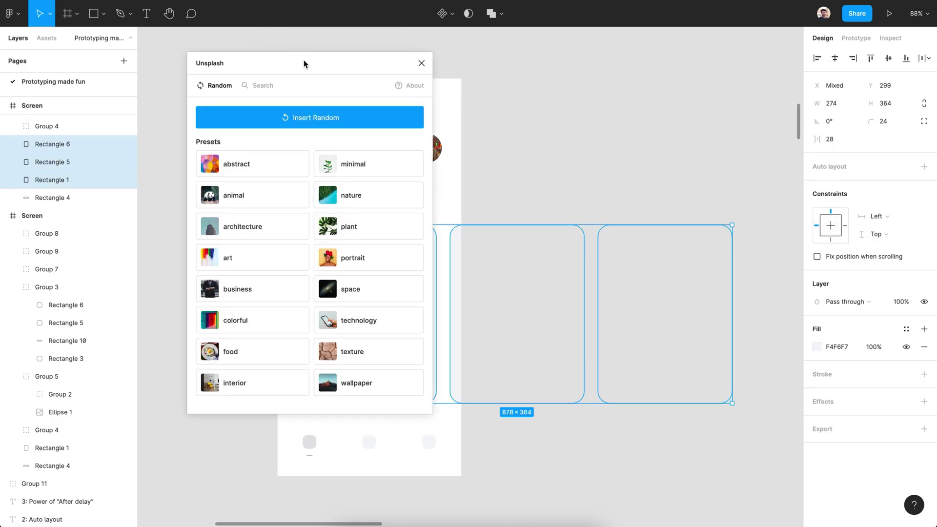
drag(305, 63, 782, 103)
click(572, 170)
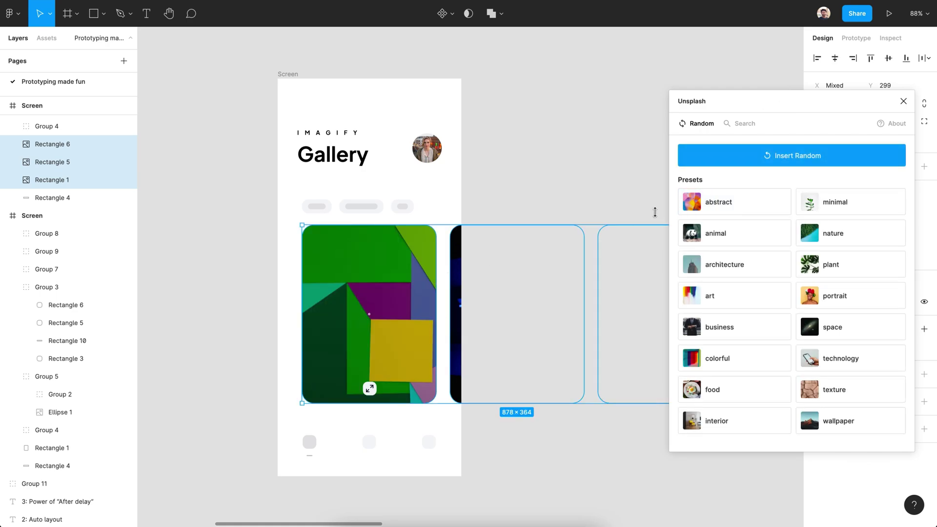
click(713, 359)
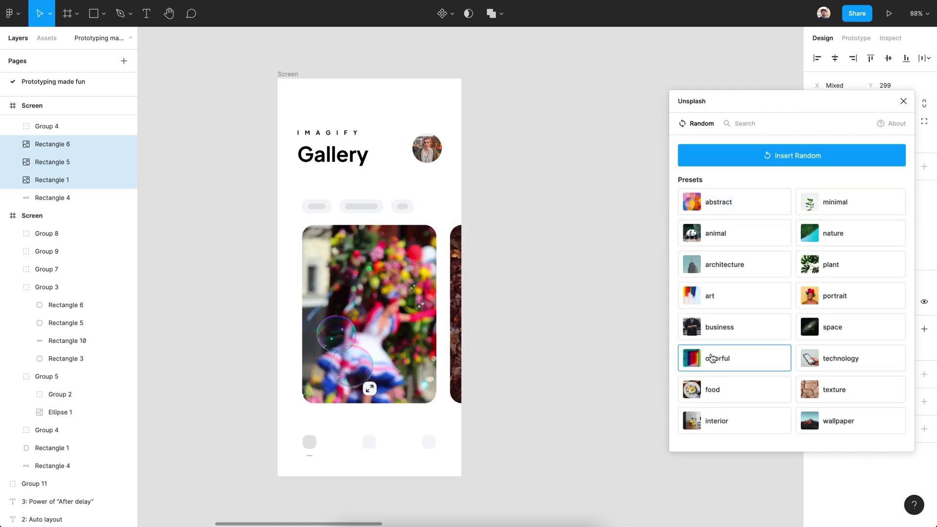
click(903, 101)
click(475, 237)
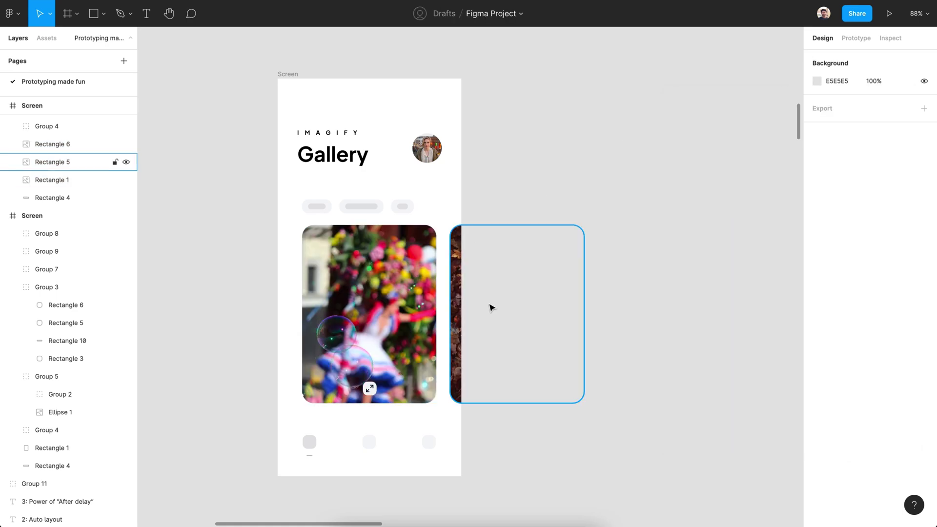
Step: Duplicate the Screen frame with the photo cards and place the copy to its right
scroll(325, 240, down, 1)
scroll(327, 244, up, 1)
scroll(328, 246, down, 4)
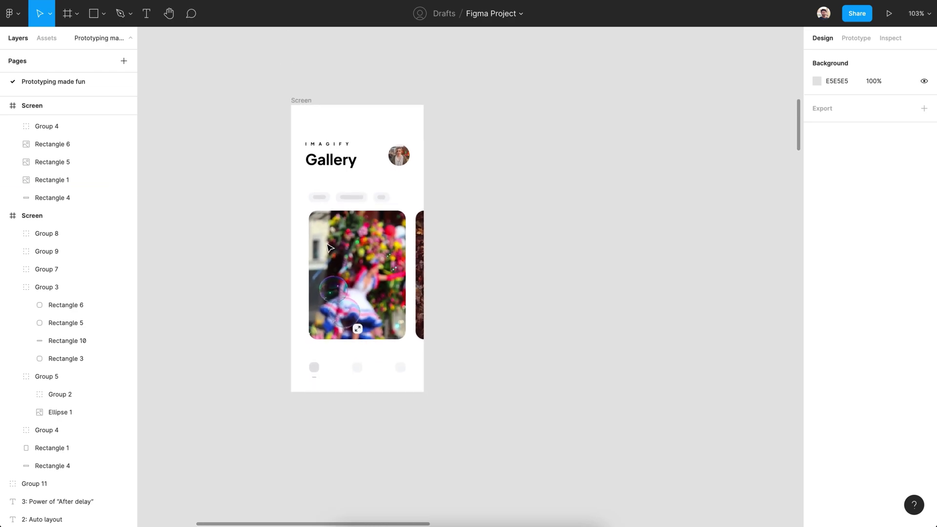
scroll(312, 210, up, 1)
click(272, 127)
drag(272, 127, 528, 131)
Step: Shift the three photo cards left in the duplicated Screen so the autumn leaf photo is centered
click(591, 300)
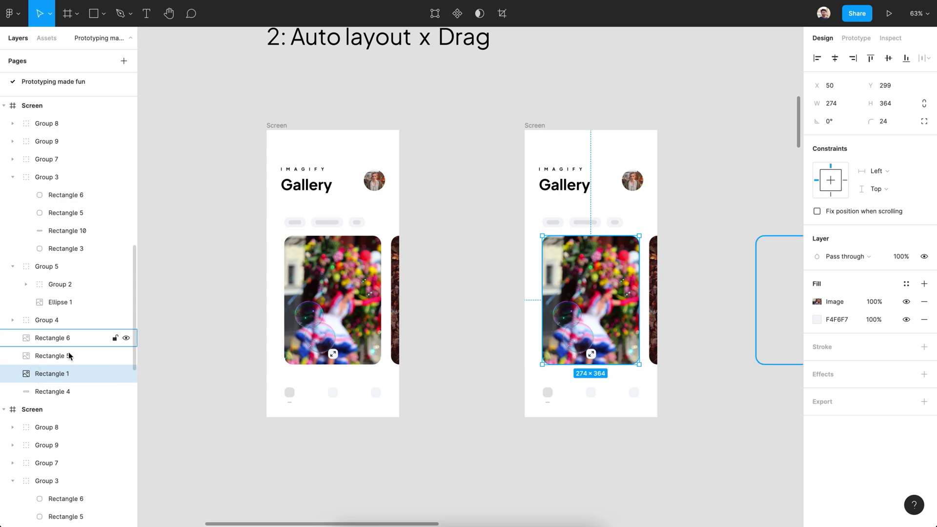
shift+click(78, 338)
drag(586, 346, 429, 360)
click(632, 444)
drag(637, 446, 711, 455)
scroll(509, 392, down, 2)
Step: Connect the first Screen's main photo card to the duplicated Screen with an On drag interaction using Smart animate
click(856, 38)
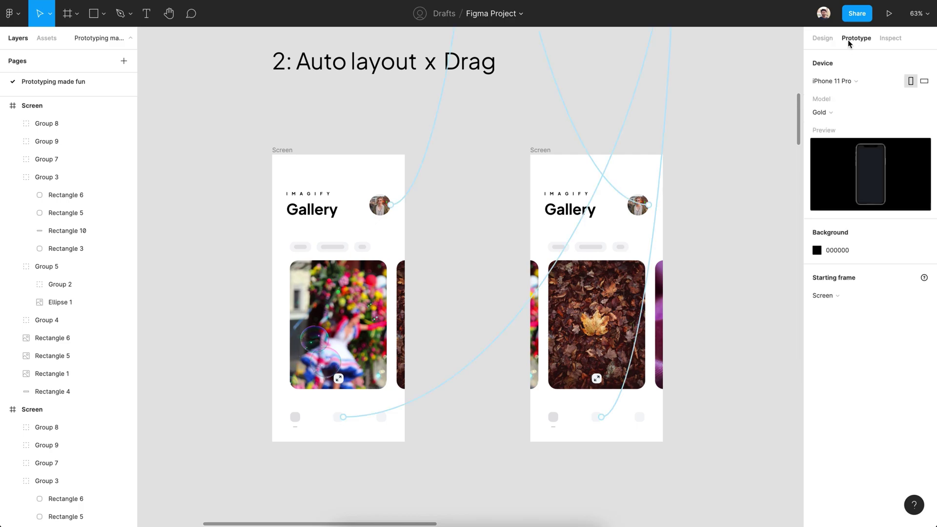
click(354, 320)
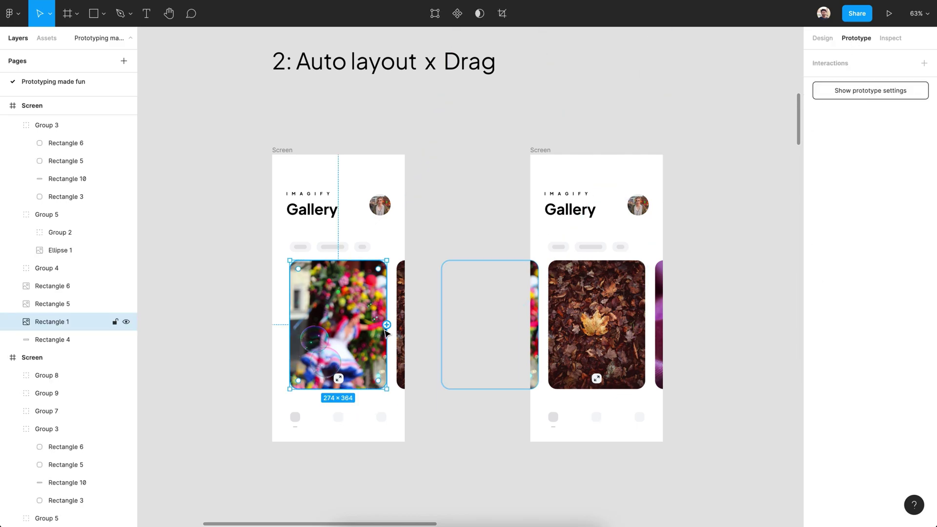
drag(386, 325, 542, 324)
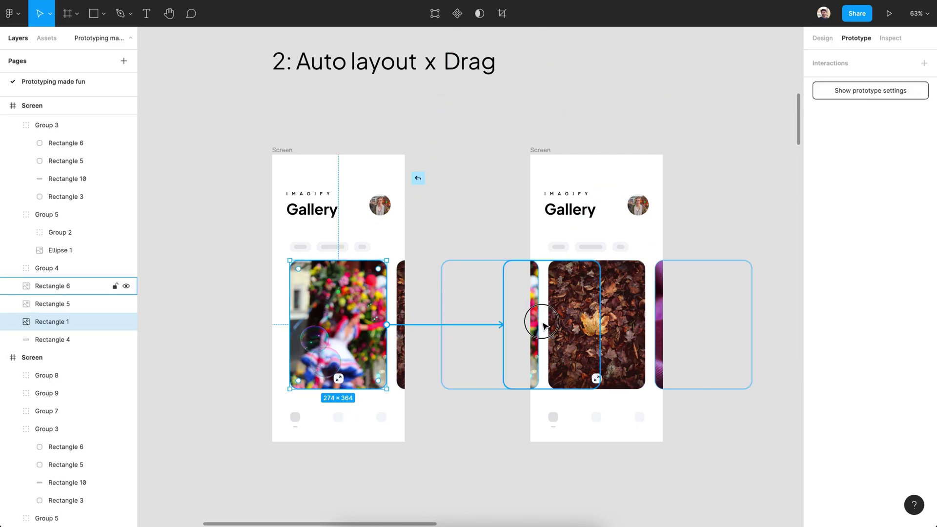
drag(568, 273, 529, 195)
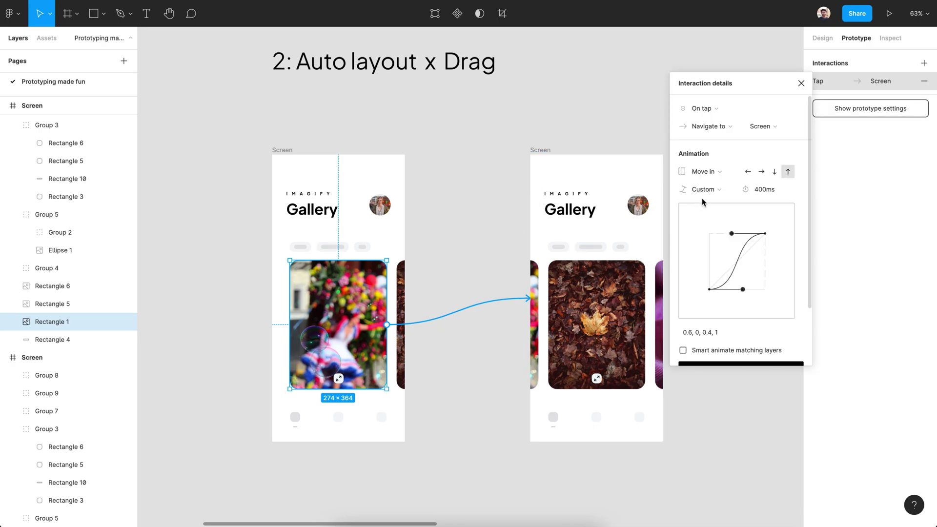
click(721, 113)
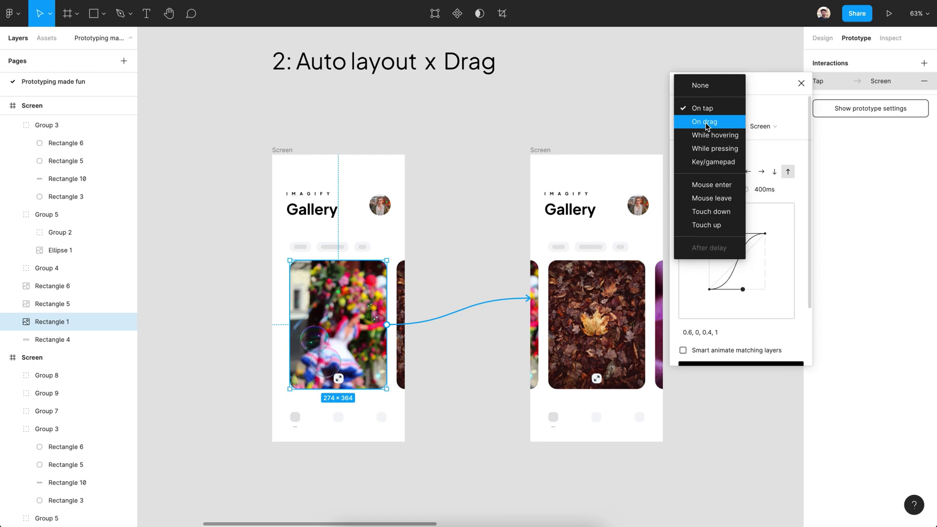
click(704, 122)
click(705, 171)
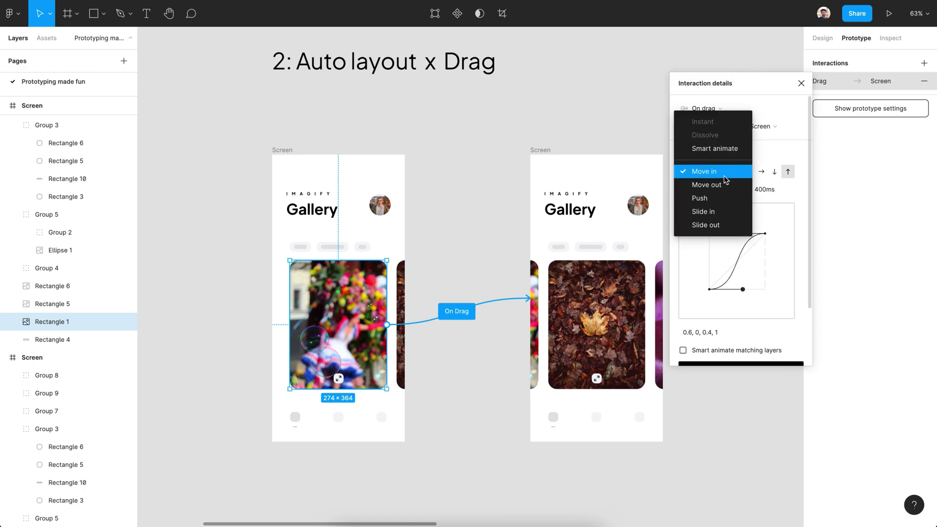
click(703, 148)
Step: Set the drag interaction's Smart animate duration to 300 ms
scroll(657, 217, down, 2)
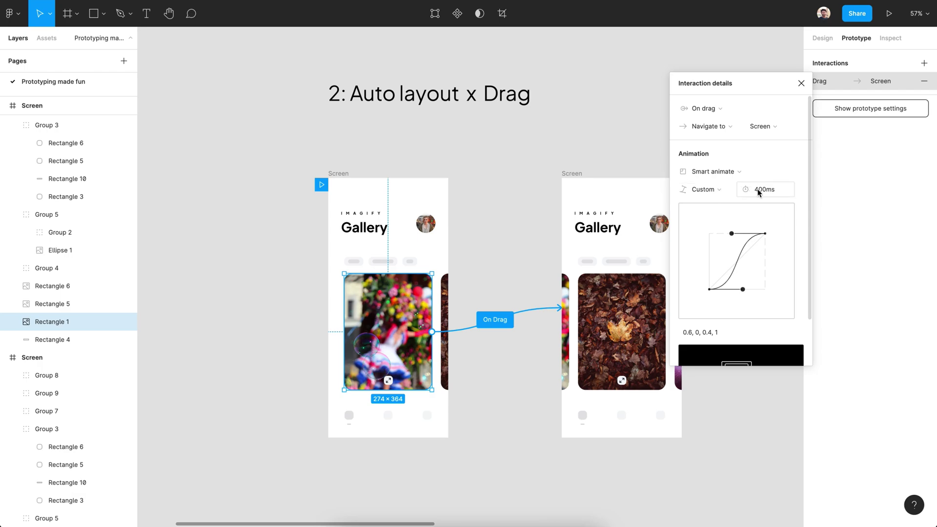
text(3)
key(Tab)
click(522, 159)
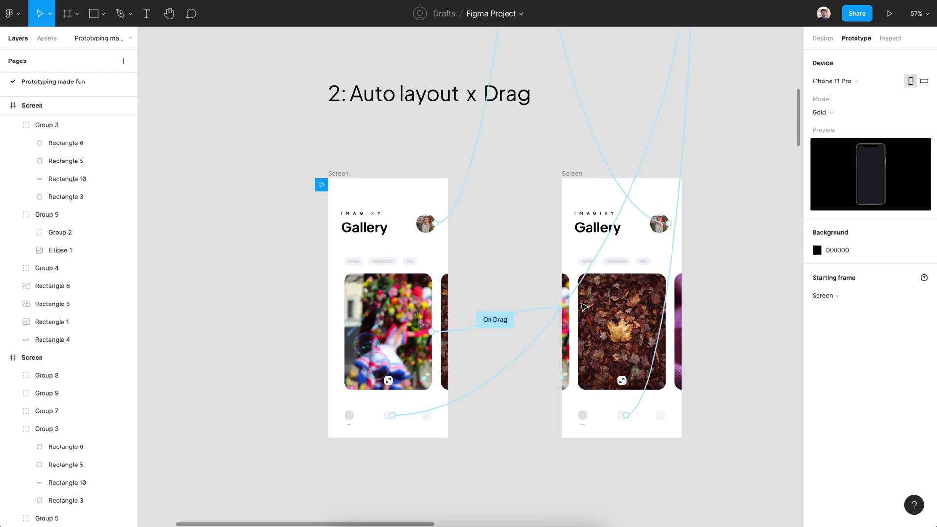
Step: Connect the centered leaf photo card back to the first Screen with an On drag interaction
click(619, 327)
drag(666, 332, 446, 224)
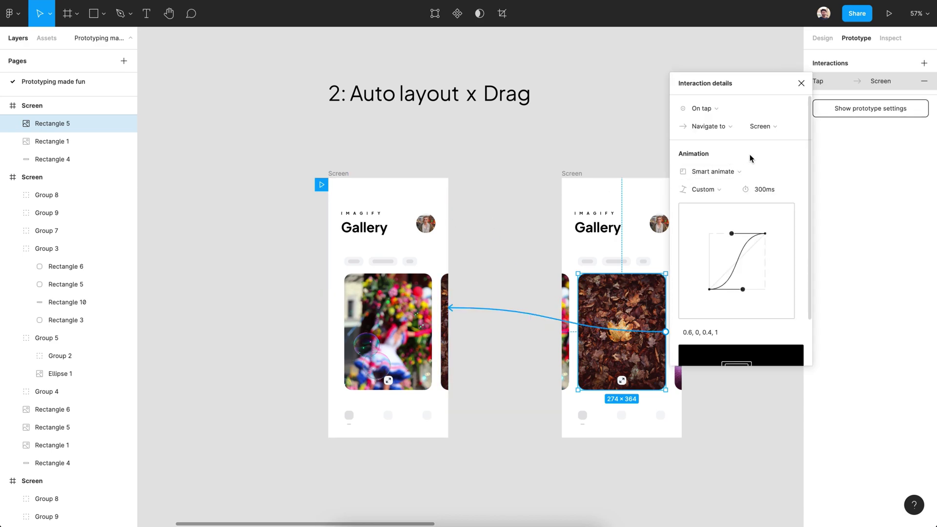
click(724, 108)
click(705, 122)
click(801, 84)
Step: Launch the prototype preview and restart it to test the card dragging
click(889, 13)
key(r)
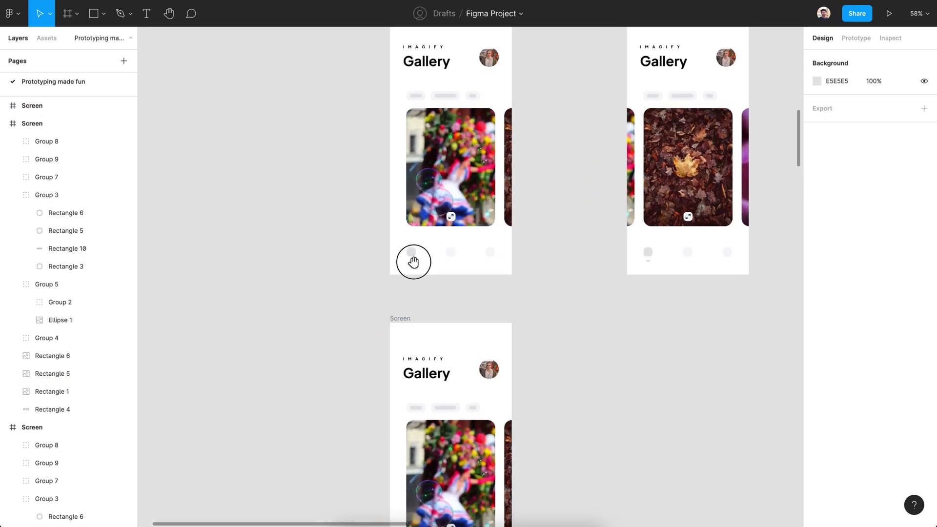
Step: Extend the main photo card upward in the Screen copy below to a height of about 416 px
scroll(413, 236, down, 3)
scroll(445, 412, up, 3)
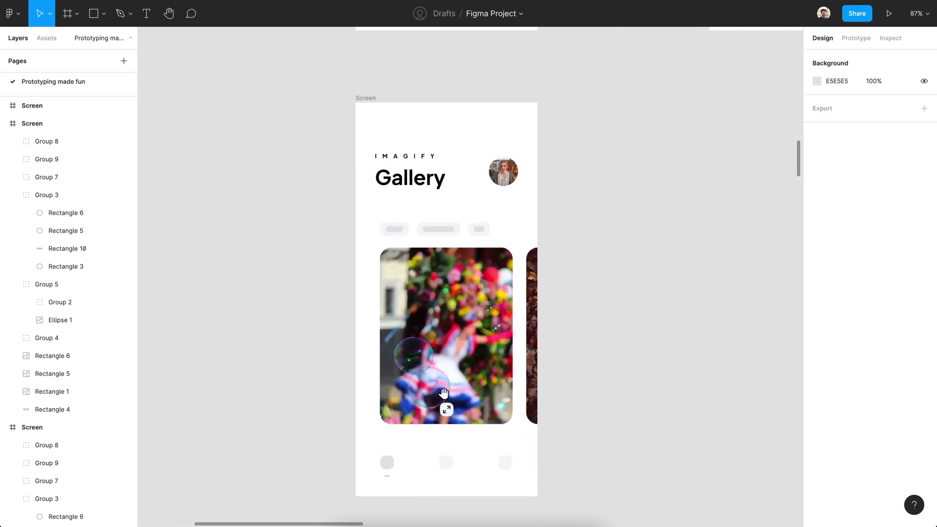
scroll(413, 405, up, 1)
click(436, 287)
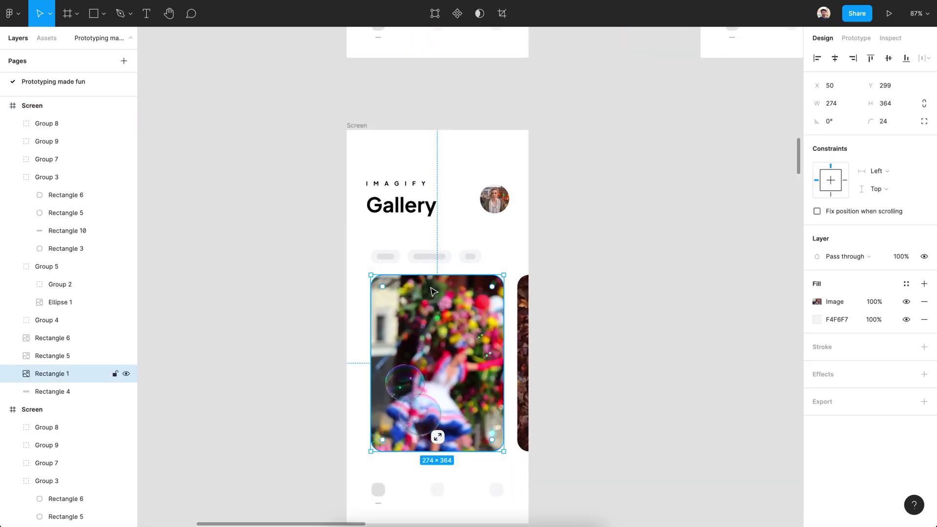
drag(435, 276, 437, 250)
drag(401, 376, 393, 318)
scroll(379, 213, down, 1)
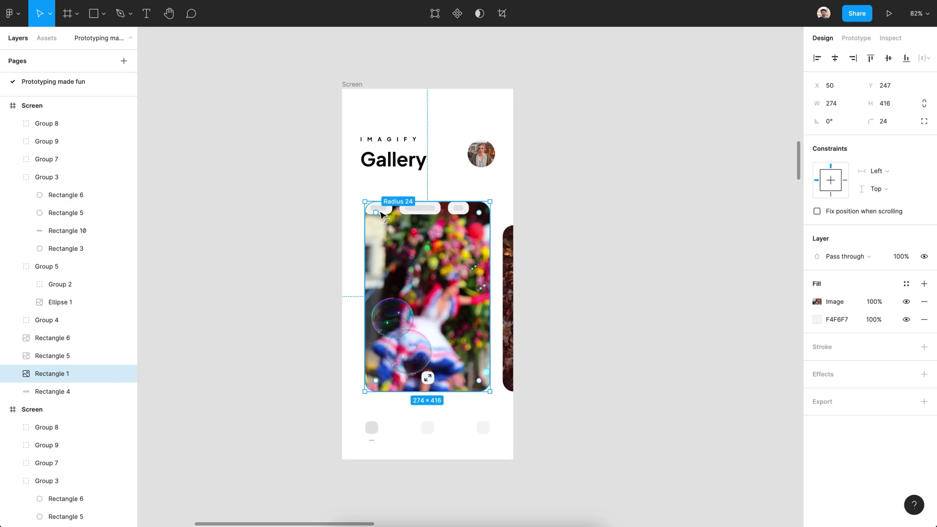
Step: Hide the three filter pill groups overlapping the enlarged photo card
click(379, 211)
shift+click(420, 209)
shift+click(457, 210)
key(super+shift+h)
click(595, 282)
Step: Connect the expand button on the upper Screen's photo card to the lower Screen with an on-tap Navigate to interaction
scroll(595, 281, up, 5)
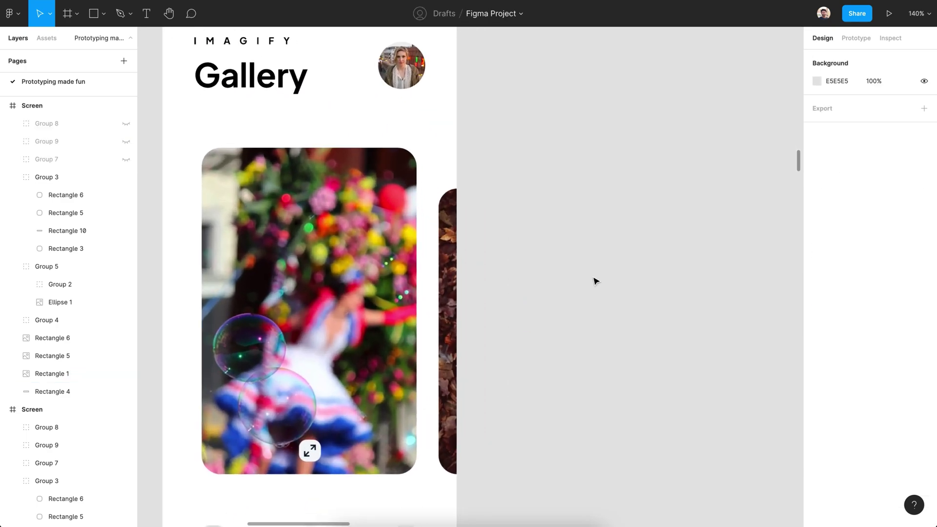
scroll(596, 281, down, 9)
drag(580, 218, 582, 309)
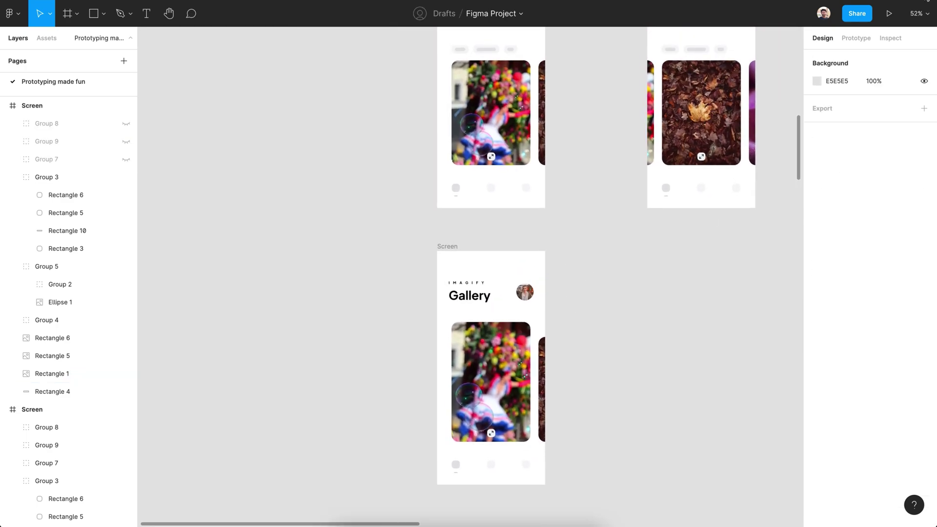
click(856, 39)
click(493, 158)
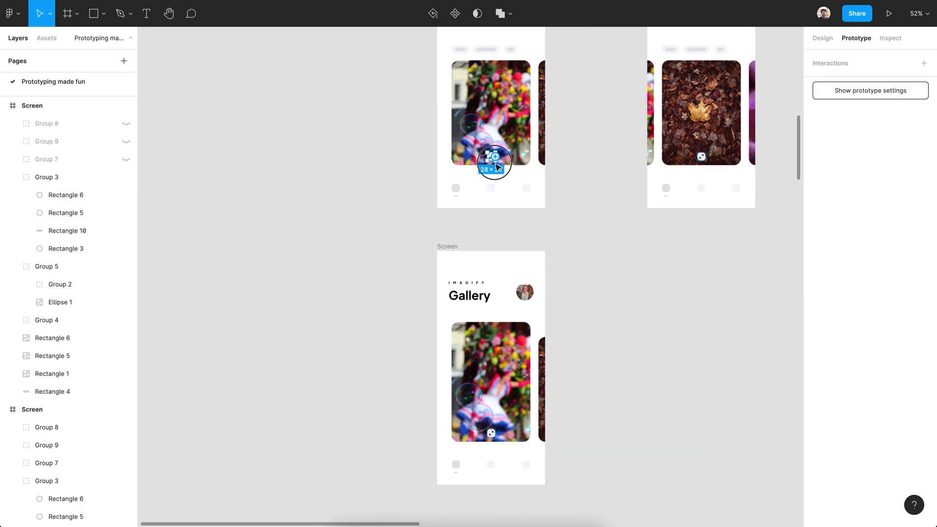
drag(495, 157, 500, 330)
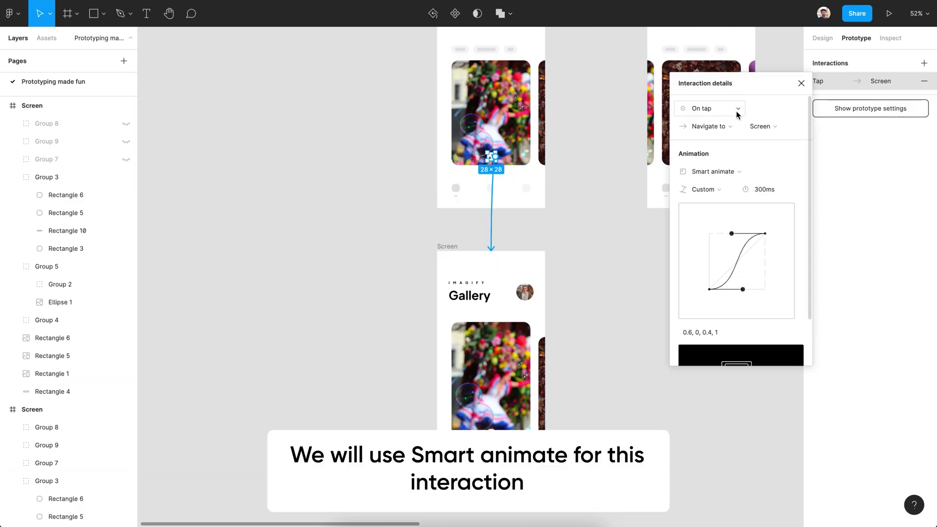
click(800, 86)
click(347, 405)
Step: Swap the Expanded icon on the lower Screen's photo card for the Cross icon
scroll(473, 442, up, 4)
scroll(476, 451, down, 3)
scroll(474, 440, up, 6)
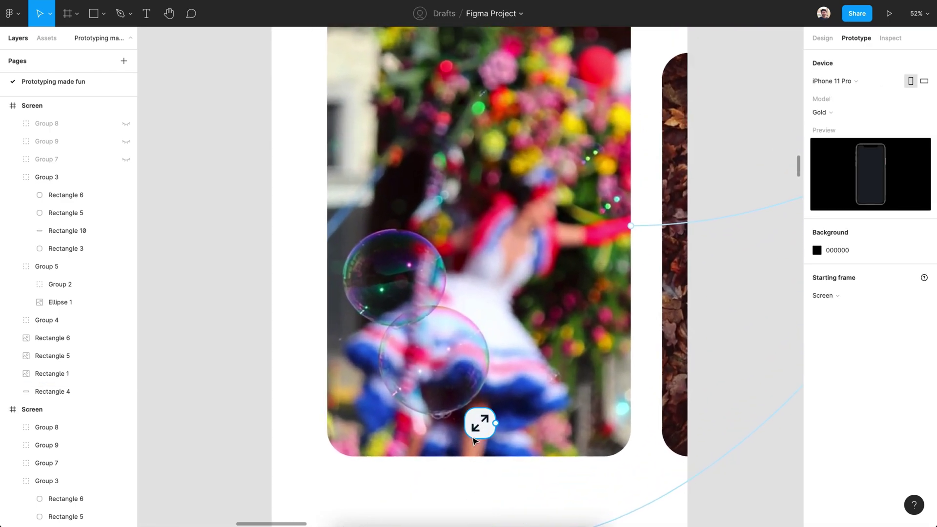
double_click(473, 432)
click(822, 38)
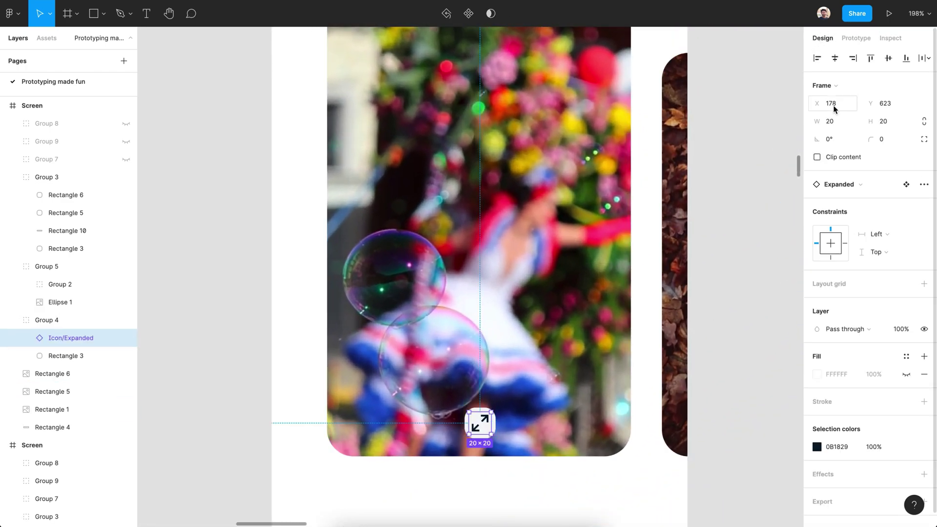
click(874, 184)
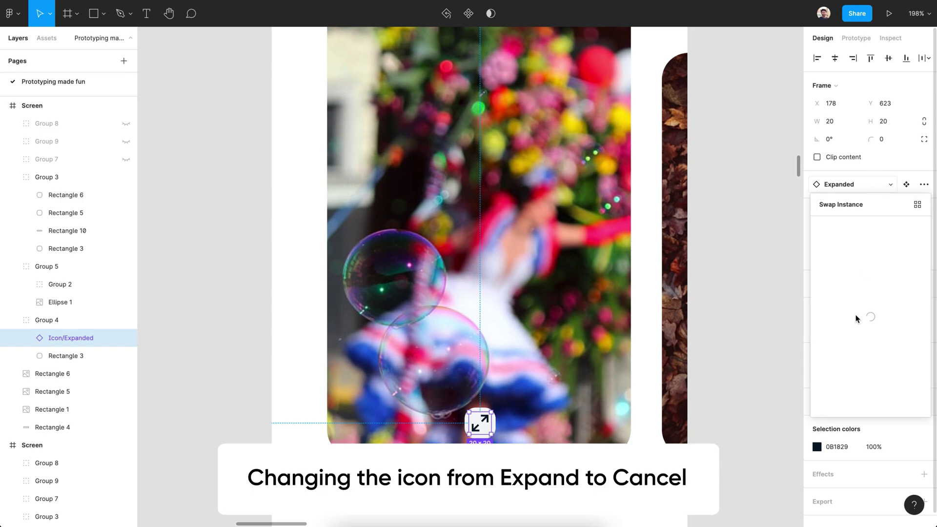
click(845, 299)
scroll(508, 464, down, 3)
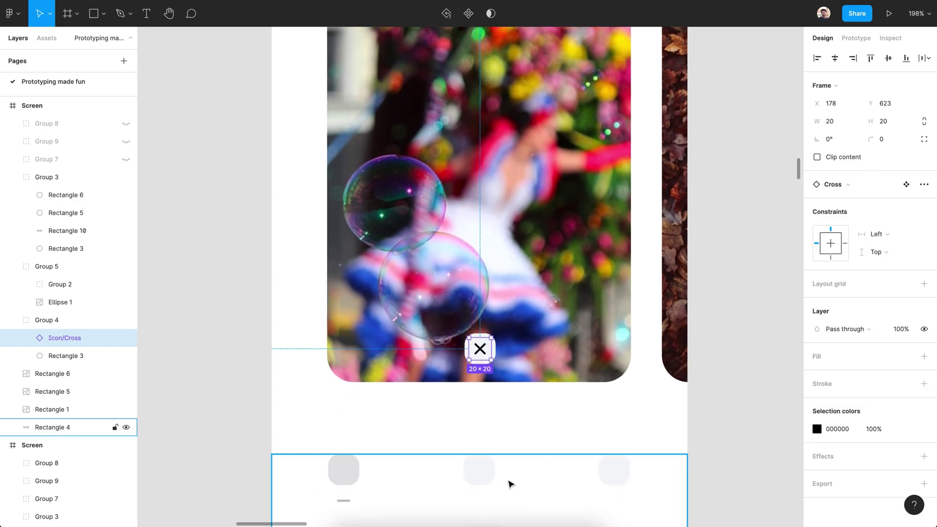
Step: Connect the cross button on the lower Screen's photo card back to the starting Screen above it
scroll(476, 368, down, 3)
scroll(487, 385, down, 1)
click(521, 387)
scroll(521, 387, down, 4)
click(855, 39)
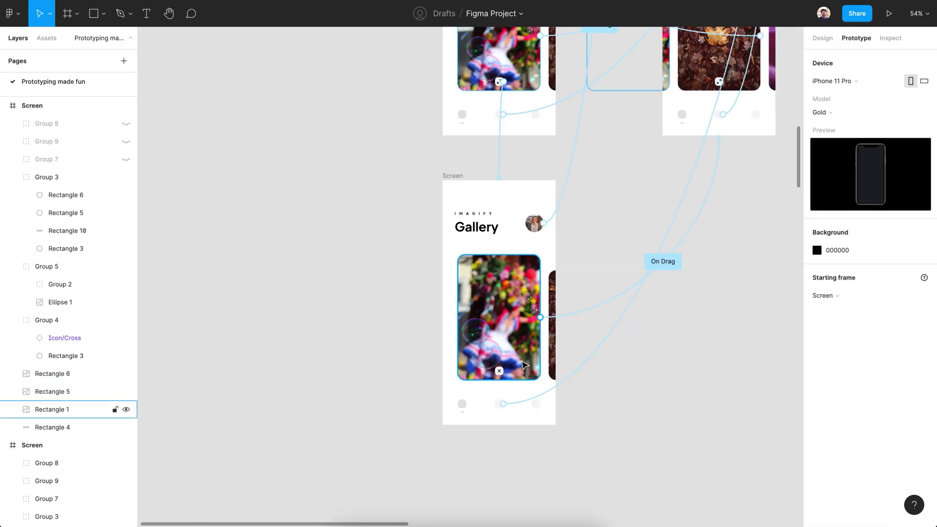
click(499, 372)
scroll(503, 376, up, 1)
scroll(505, 378, down, 2)
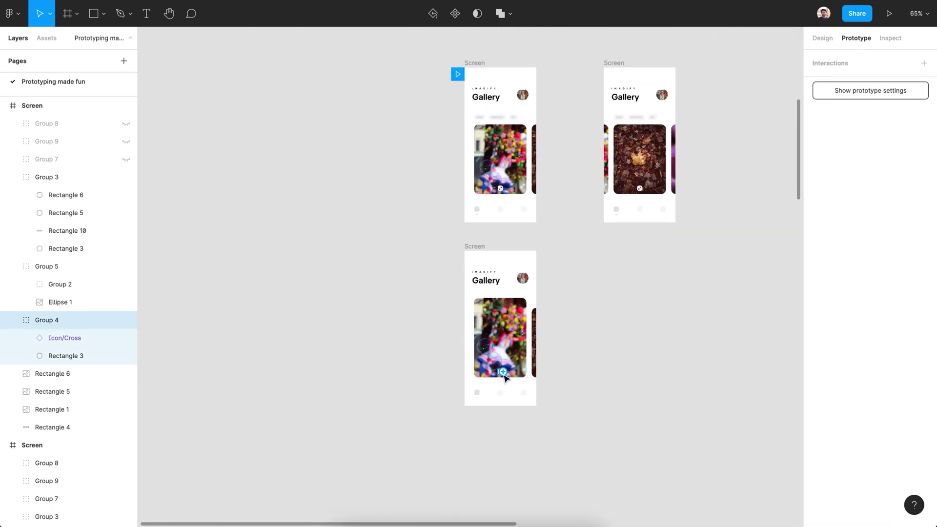
drag(503, 372, 500, 200)
click(397, 280)
scroll(399, 281, up, 1)
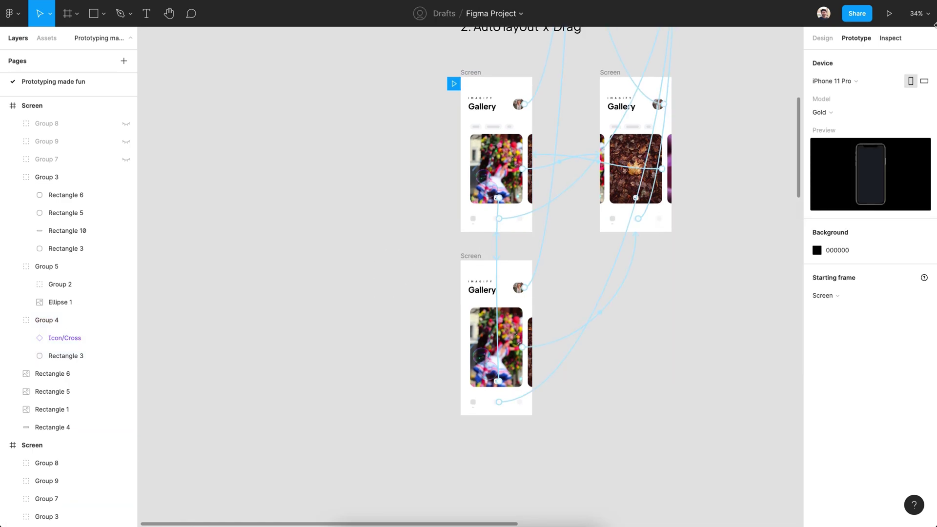
Step: Launch the prototype preview, test expanding and collapsing the photo card, and return to the design file
click(824, 39)
click(889, 13)
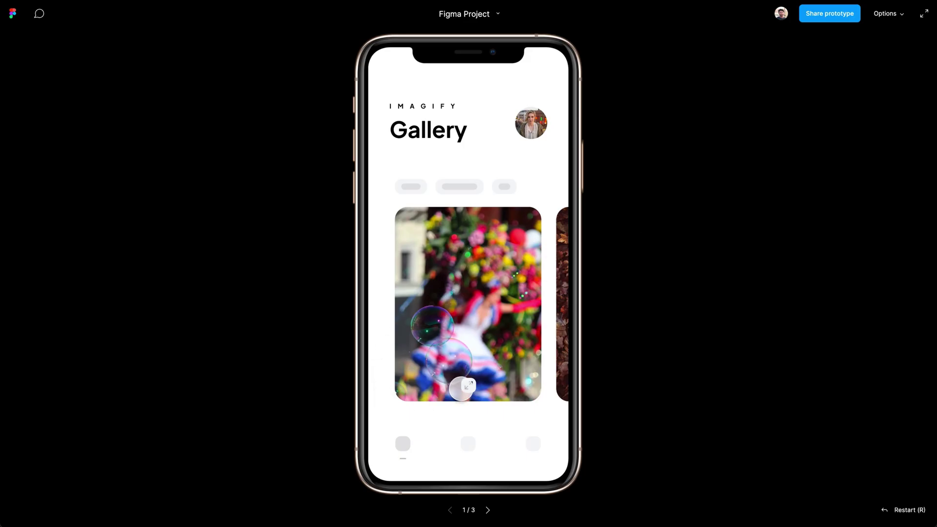
click(469, 388)
click(469, 388)
click(92, 1)
Step: Move the two side photo cards, Rectangle 5 and Rectangle 6, further right out of the lower Screen's visible area
scroll(513, 376, down, 5)
scroll(513, 376, up, 5)
scroll(512, 376, up, 3)
click(537, 355)
super+click(83, 409)
super+click(83, 409)
super+click(82, 375)
shift+click(83, 374)
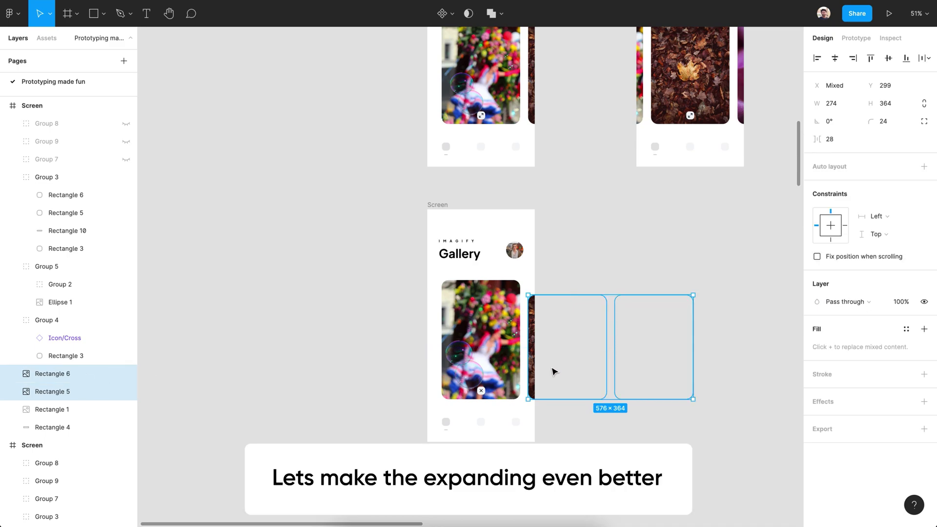
drag(552, 367, 573, 366)
Step: Enlarge the lower Screen's main photo card symmetrically to about 328 × 455 px
click(478, 350)
scroll(480, 344, down, 5)
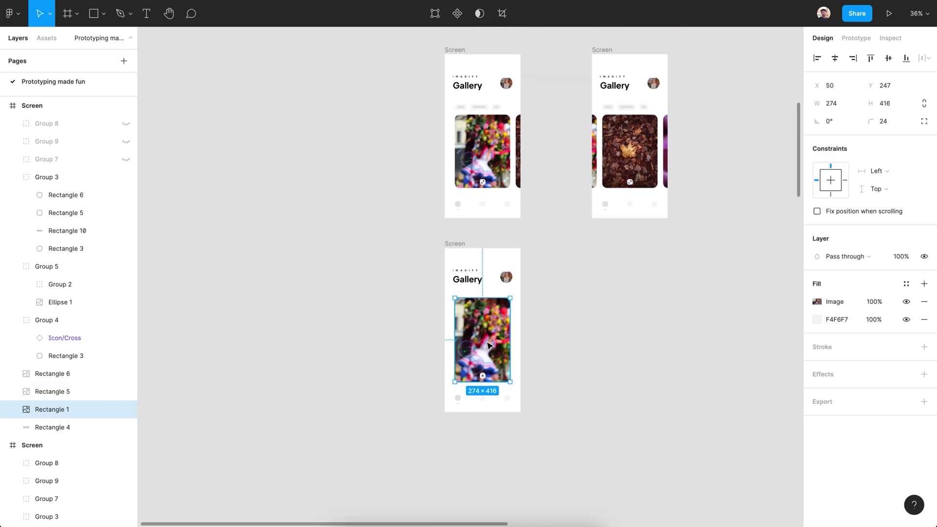
scroll(485, 343, up, 6)
drag(478, 262, 478, 249)
drag(532, 322, 539, 322)
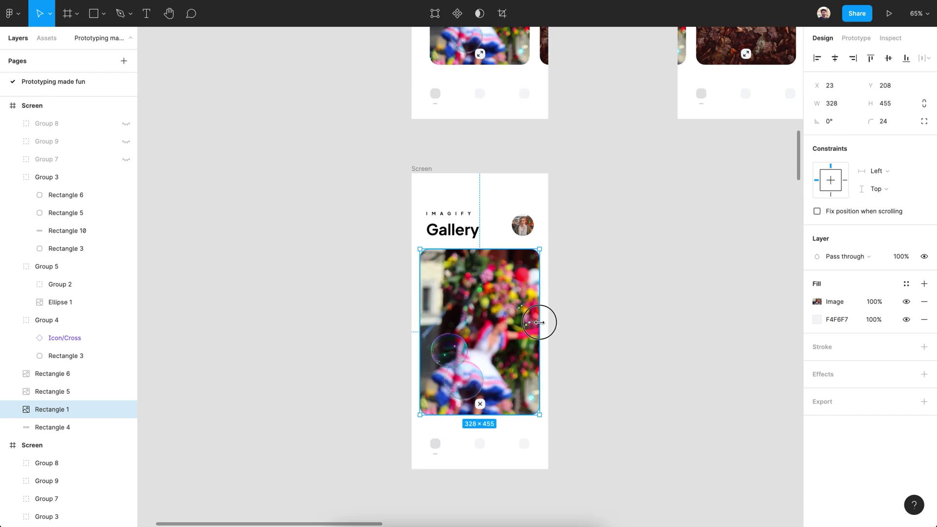
click(567, 355)
Step: Launch the prototype preview and test expanding the enlarged photo card
scroll(556, 356, down, 4)
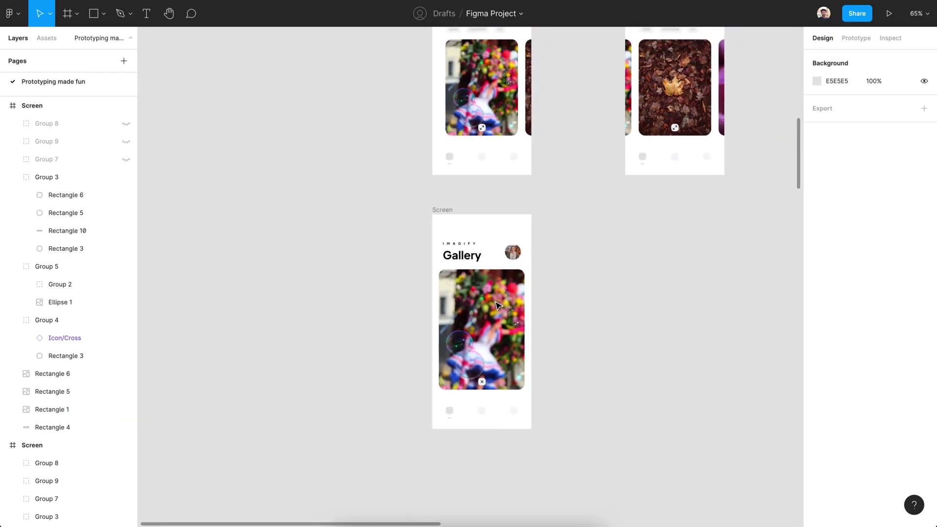
scroll(496, 306, up, 3)
click(882, 13)
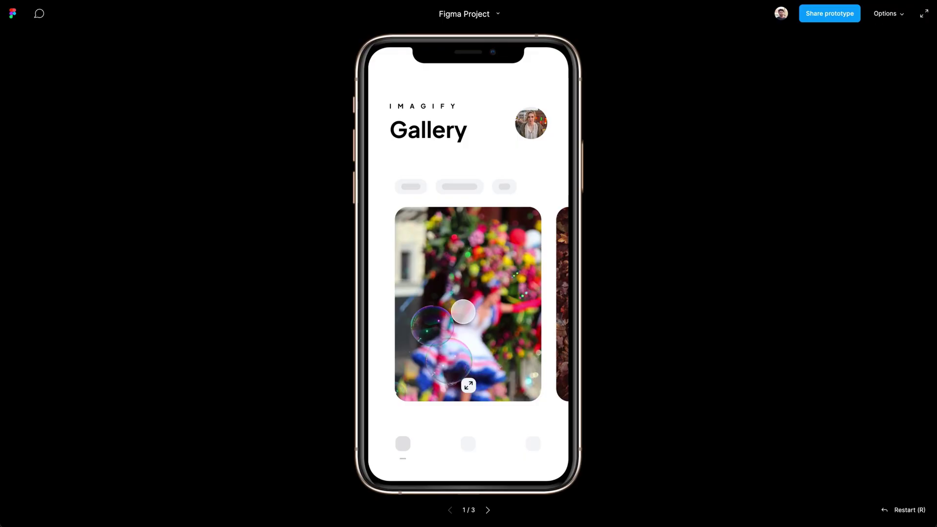
click(469, 387)
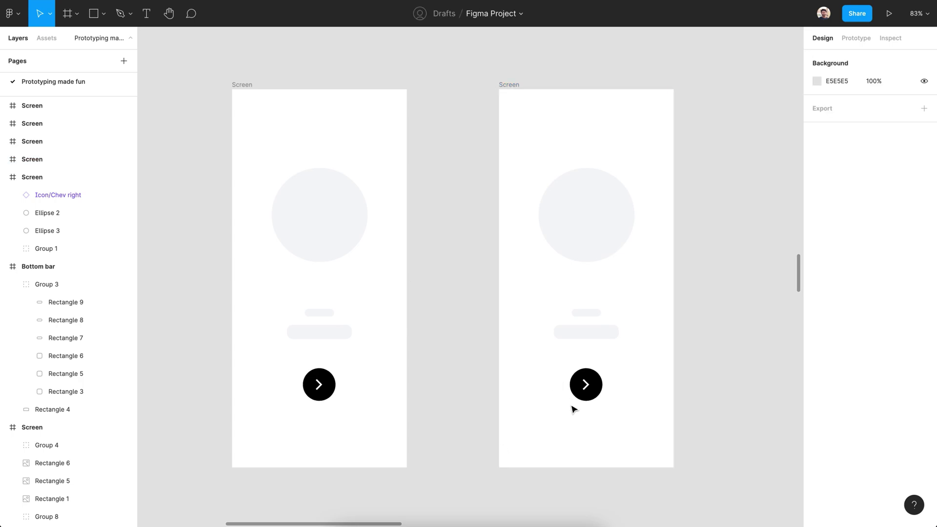
Step: Scale the black button circle on the second onboarding Screen from its centre to about 1388 px, covering the whole frame
click(601, 387)
scroll(602, 387, down, 1)
drag(600, 370, 763, 78)
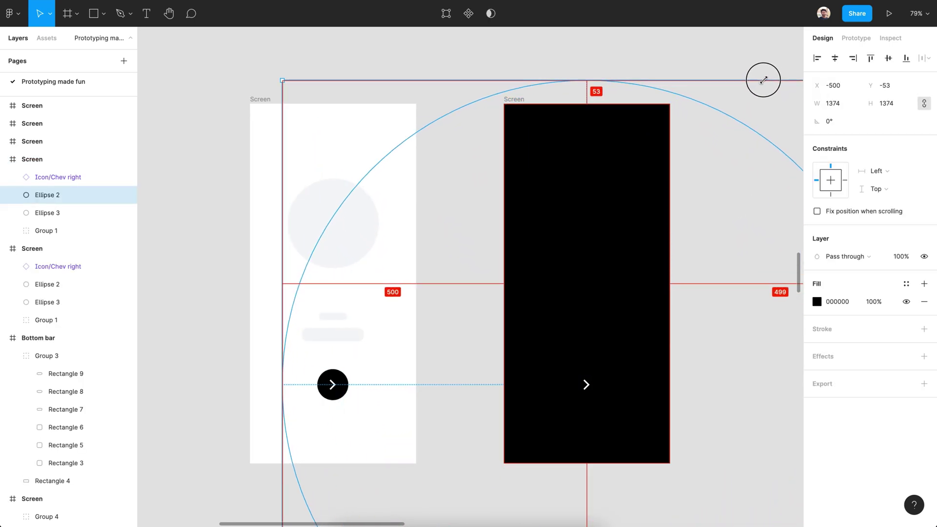
Step: Delete the right chevron icon from the black Screen
click(586, 384)
key(Delete)
click(458, 359)
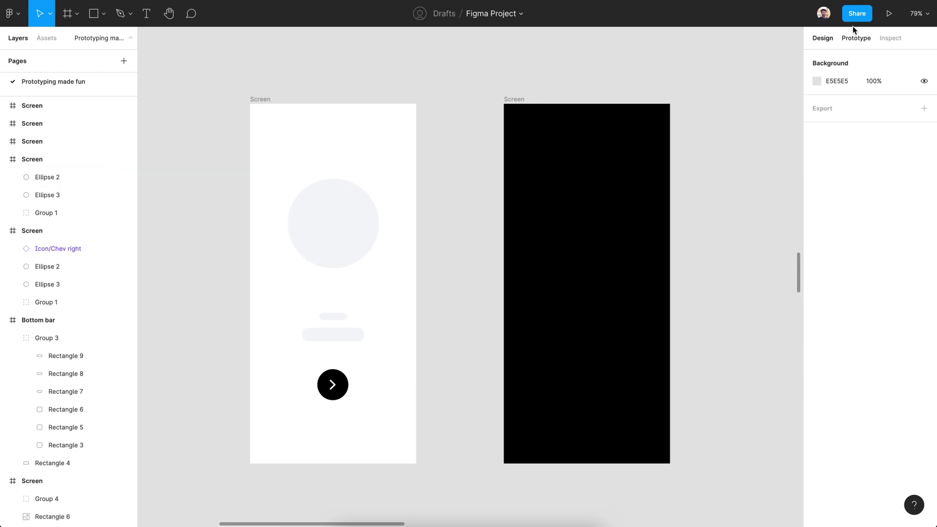
Step: Connect the black chevron button's circle on the white Screen to the black Screen with an on-tap interaction
click(856, 38)
click(346, 387)
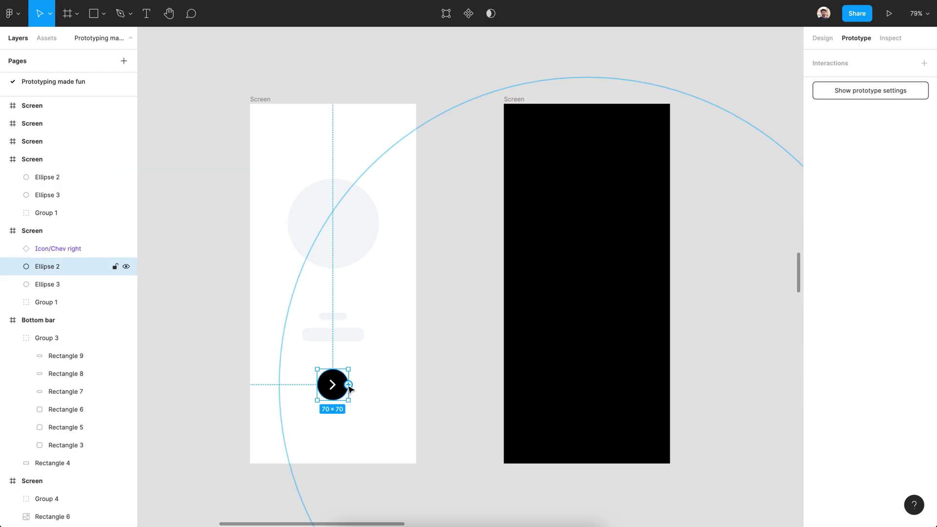
drag(348, 385, 566, 206)
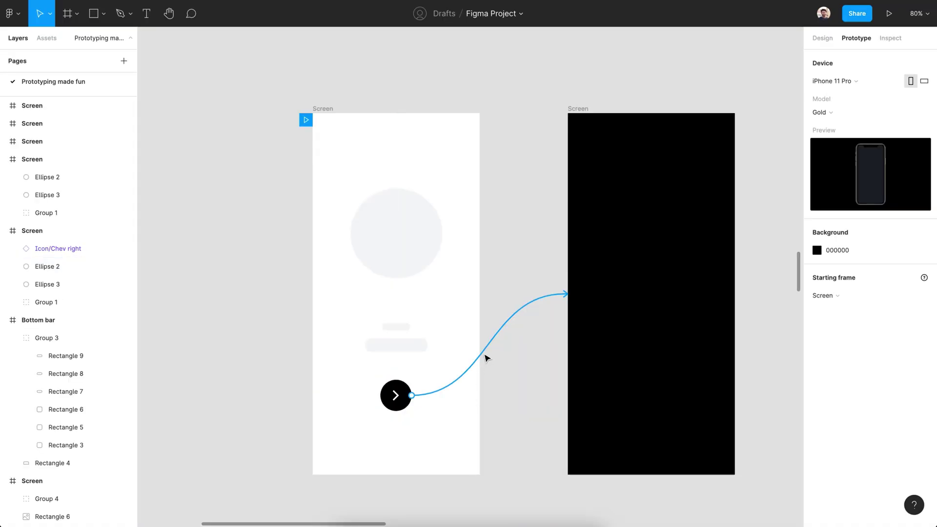
Step: Set the Smart animate duration of the circle's interaction to 450 ms and test the transition in the prototype preview
click(487, 358)
scroll(634, 274, right, 2)
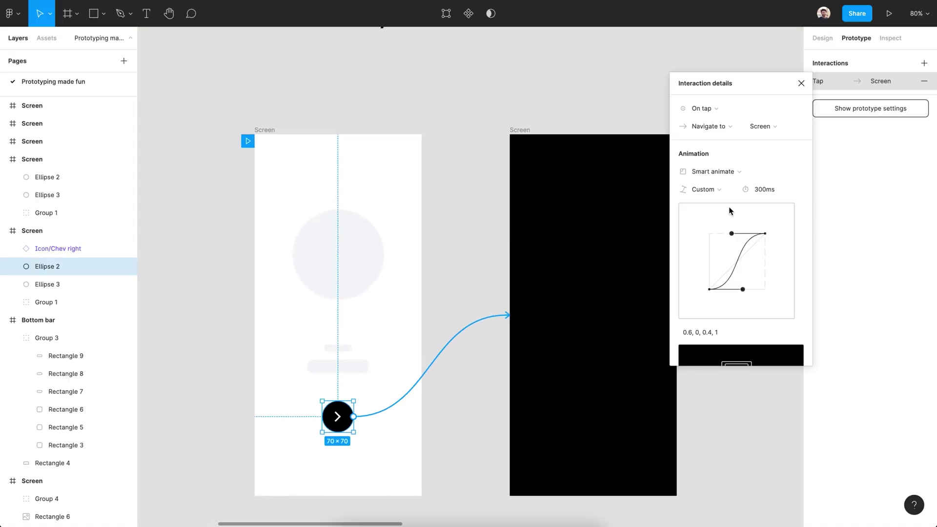
scroll(750, 193, down, 1)
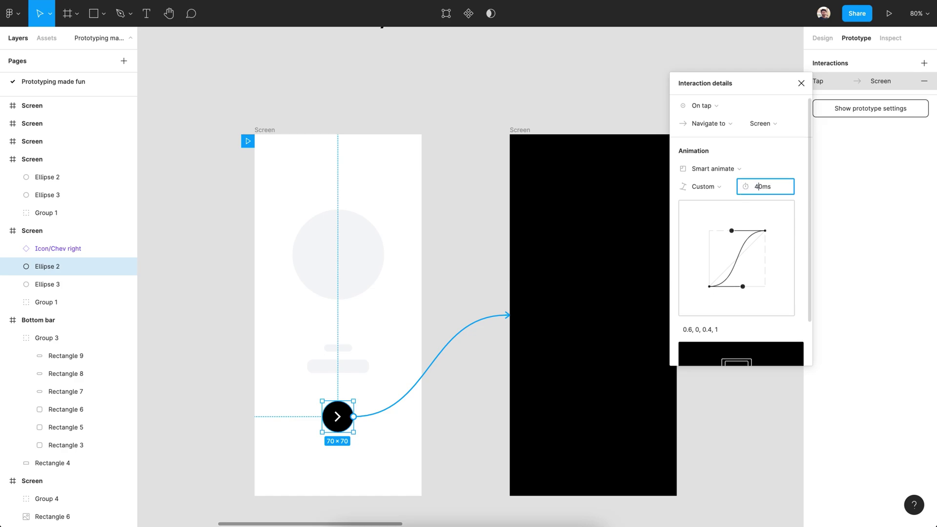
click(801, 83)
click(889, 13)
click(466, 394)
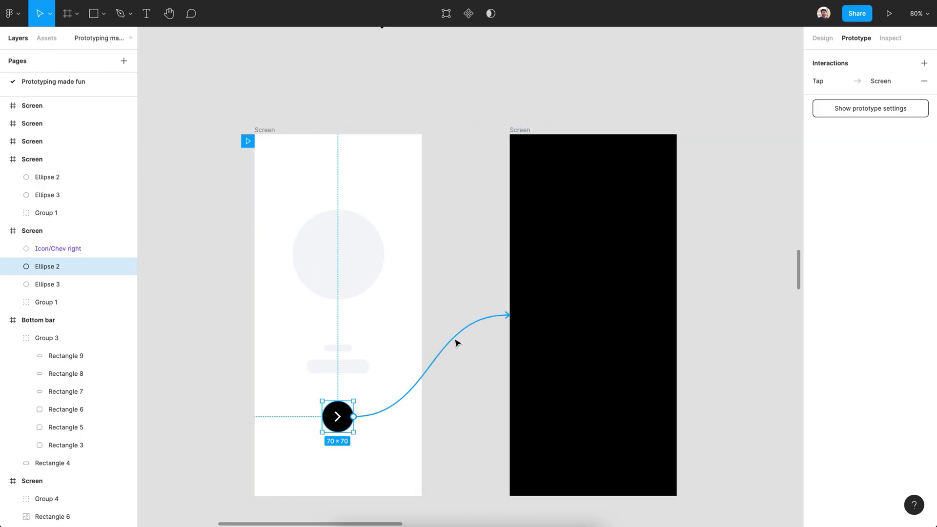
Step: Examine the custom easing curve and animation settings of the circle's interaction to the black Screen
click(455, 342)
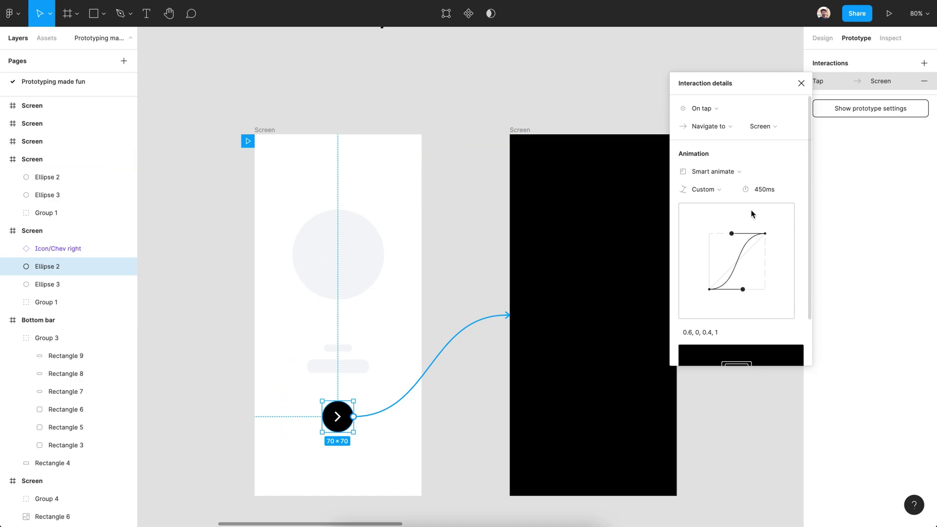
scroll(517, 203, down, 2)
scroll(516, 203, left, 2)
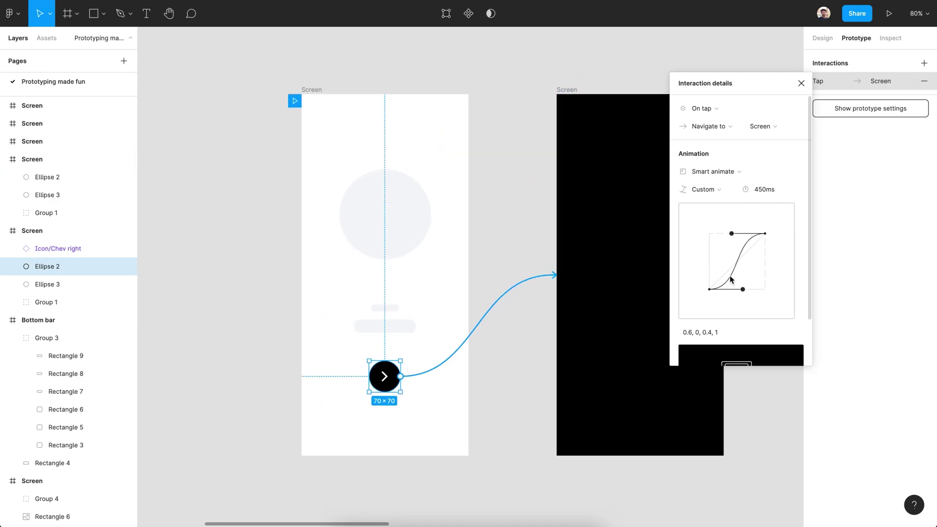
scroll(719, 190, down, 1)
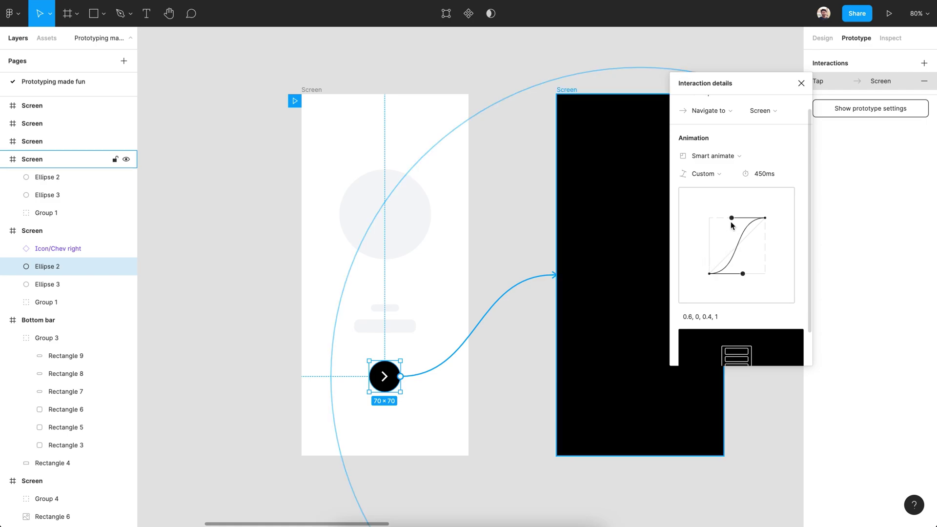
drag(764, 249, 766, 250)
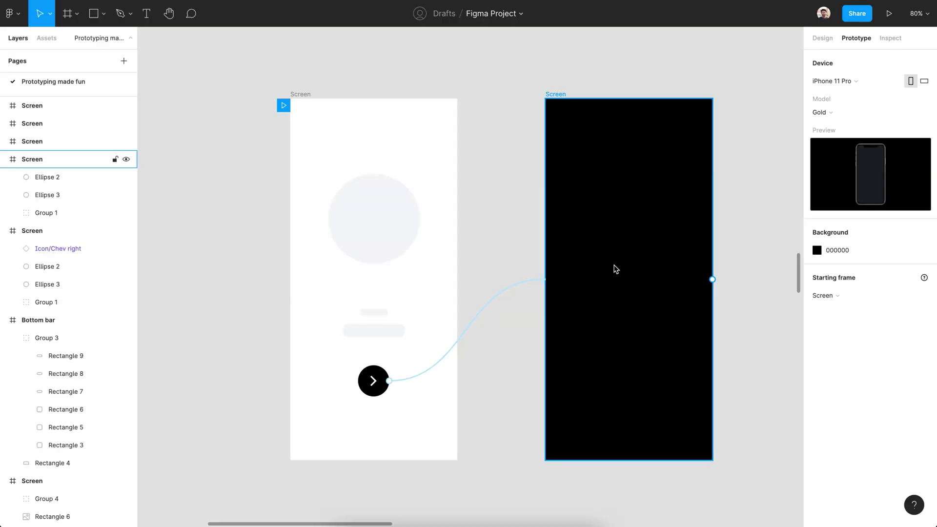
Step: Add a text layer reading "Hello" near the middle of the black Screen
key(t)
click(600, 272)
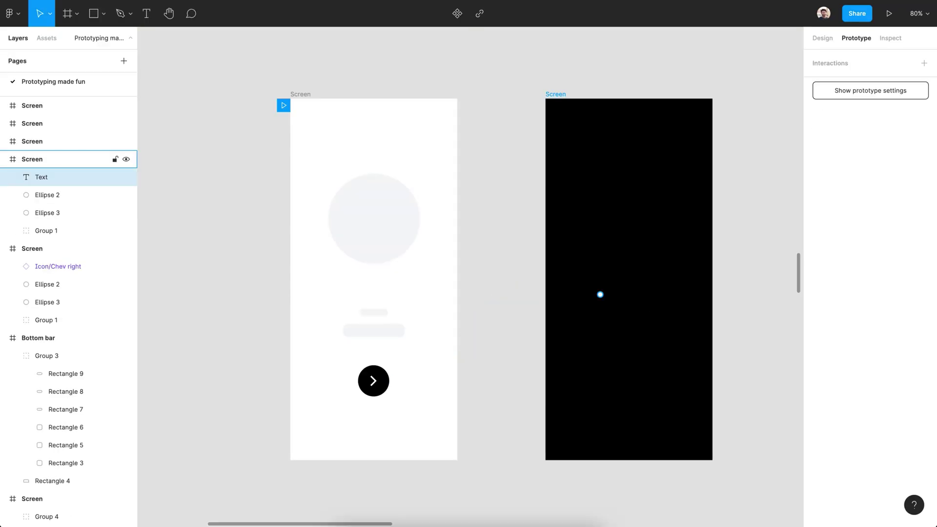
text(Hello)
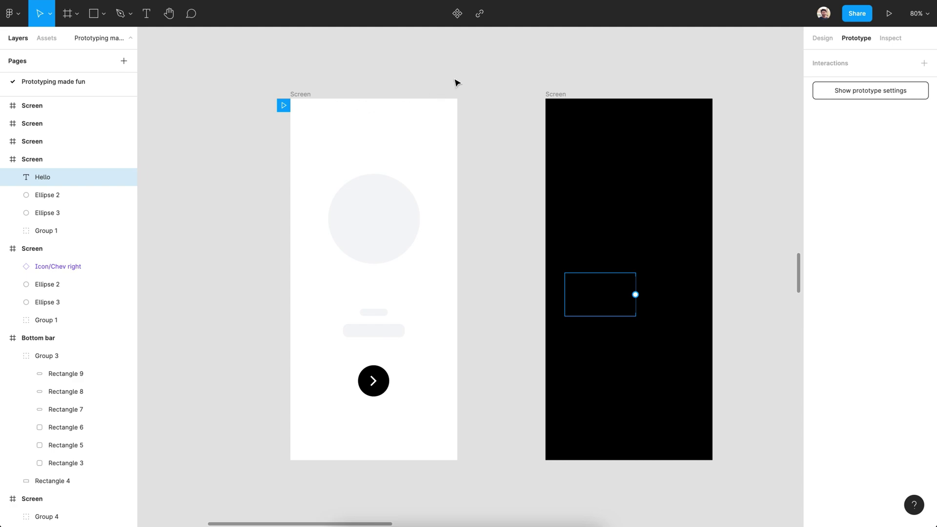
key(Escape)
Step: Change the Hello text's fill to white and centre the text horizontally on the black Screen
click(822, 38)
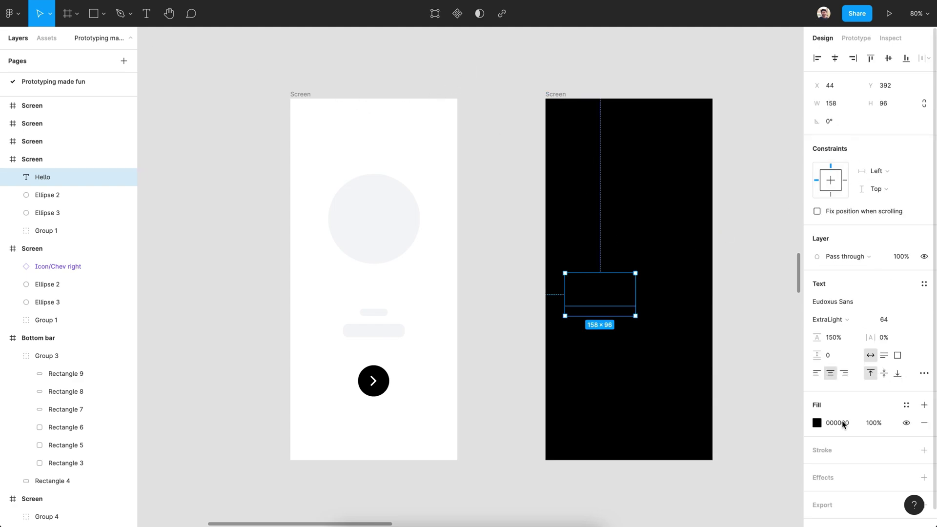
click(816, 426)
drag(767, 379, 571, 165)
click(499, 150)
click(579, 295)
click(835, 58)
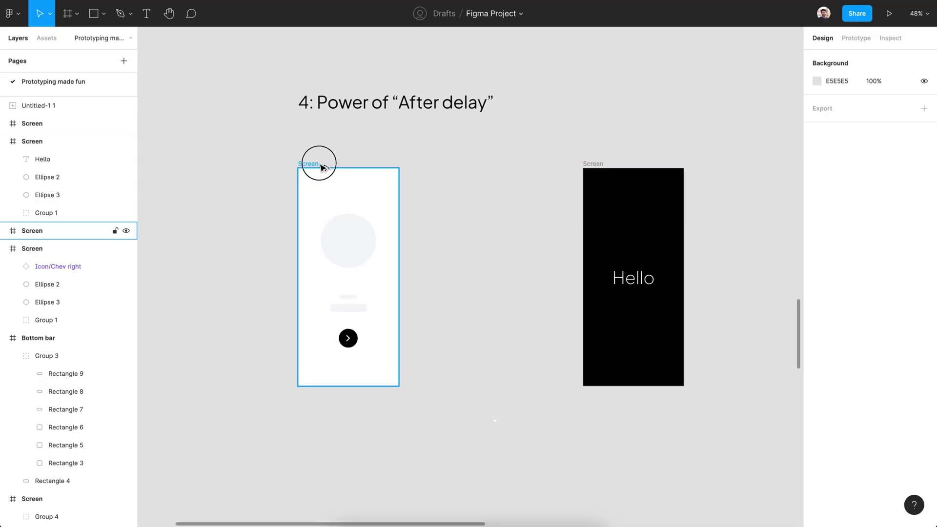
Step: Duplicate the white Screen in the "After delay" section, placing the copy between it and the black Hello Screen
drag(337, 166, 438, 166)
click(349, 418)
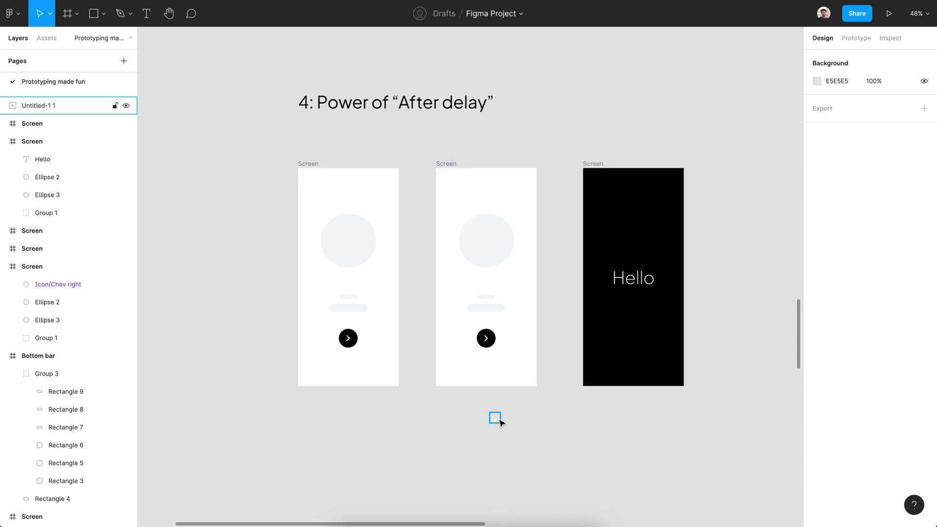
Step: Move the small loader GIF onto the black button circle of the middle Screen
drag(499, 420, 470, 348)
scroll(487, 338, up, 5)
scroll(487, 351, up, 5)
Step: Preview the loader GIF's animation in its fill settings
click(817, 302)
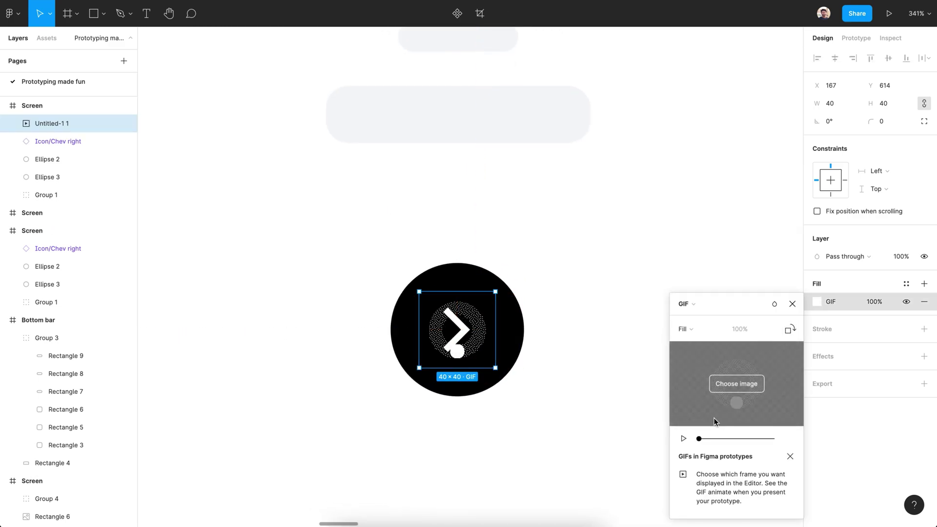
click(683, 438)
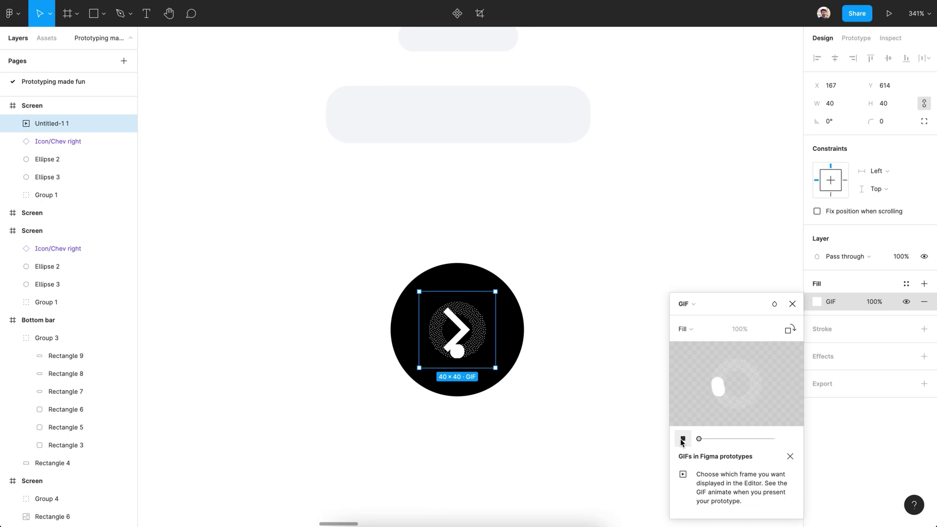
click(792, 304)
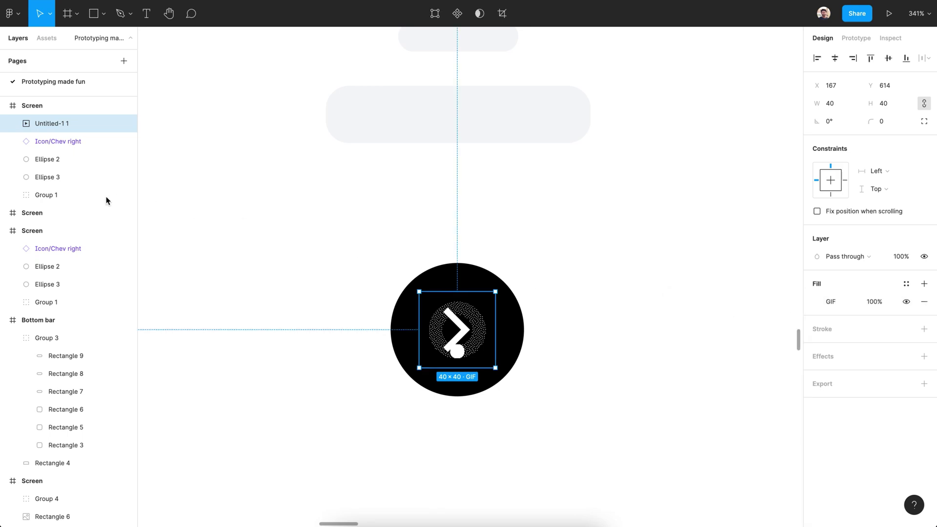
Step: Delete the right chevron icon beneath the loader GIF on the middle Screen
click(93, 143)
key(Delete)
scroll(331, 334, down, 5)
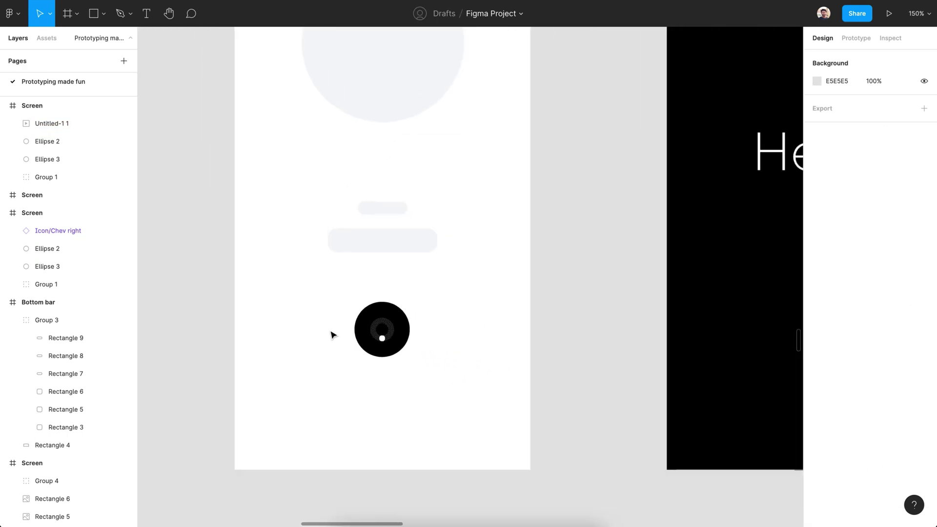
Step: Delete the black Hello Screen from the "After delay" section
scroll(332, 335, down, 3)
click(422, 395)
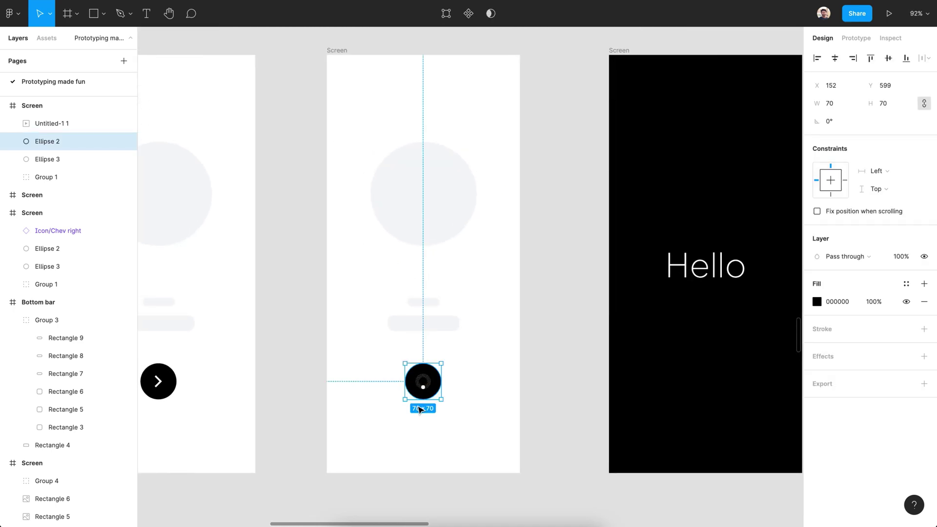
scroll(420, 409, down, 2)
scroll(580, 241, down, 1)
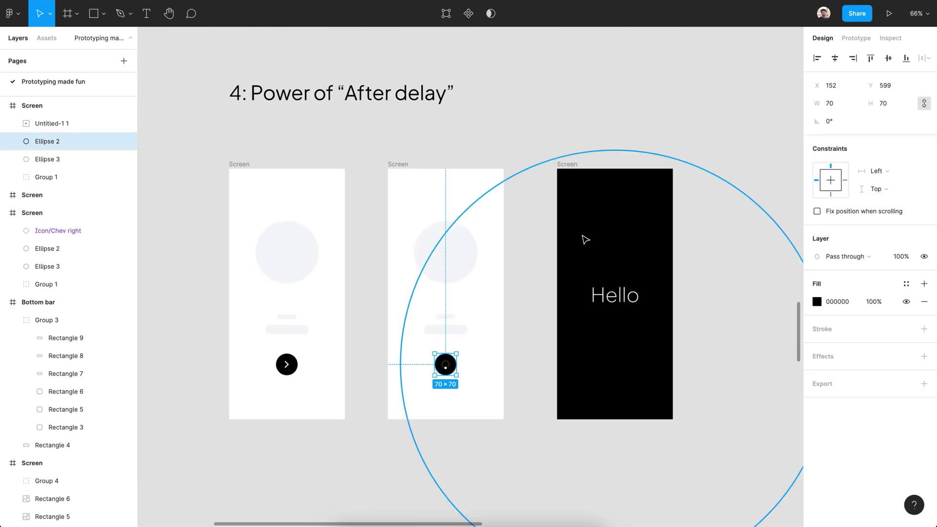
click(545, 277)
drag(548, 145, 705, 470)
key(Delete)
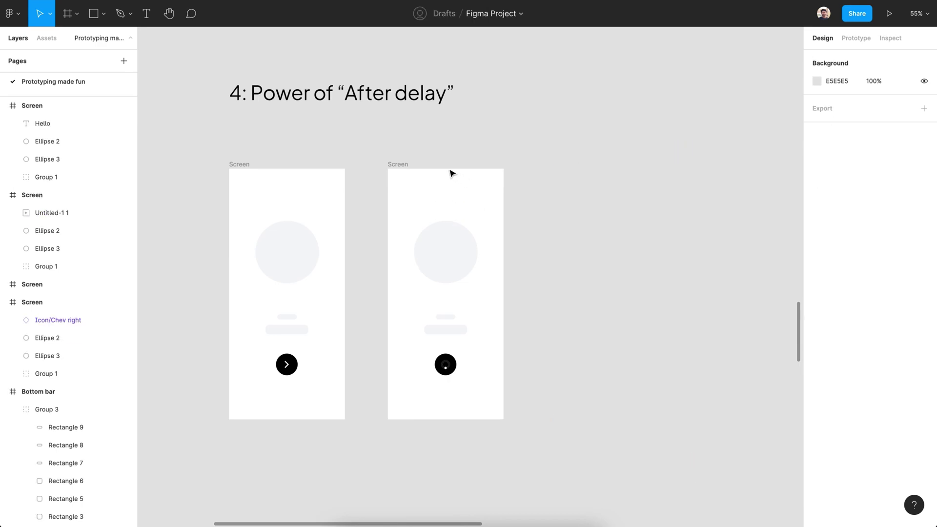
Step: Duplicate the Screen with the loader GIF, placing the copy to its right as the third Screen of the "After delay" section
drag(397, 163, 561, 185)
click(536, 393)
scroll(557, 366, down, 1)
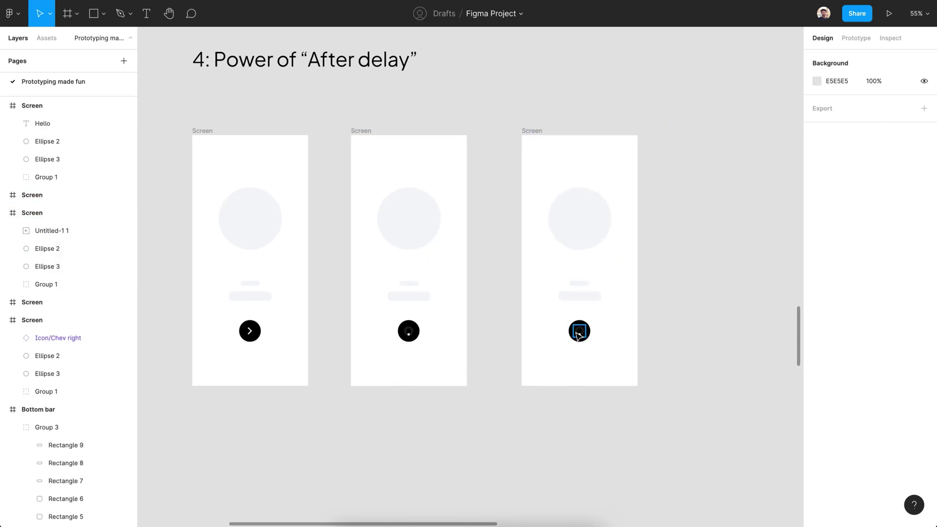
Step: Delete the loader GIF from the third Screen of the "After delay" section
click(576, 333)
scroll(576, 333, right, 1)
key(Delete)
Step: Enlarge the black button circle on the third Screen until it covers the whole frame
click(572, 332)
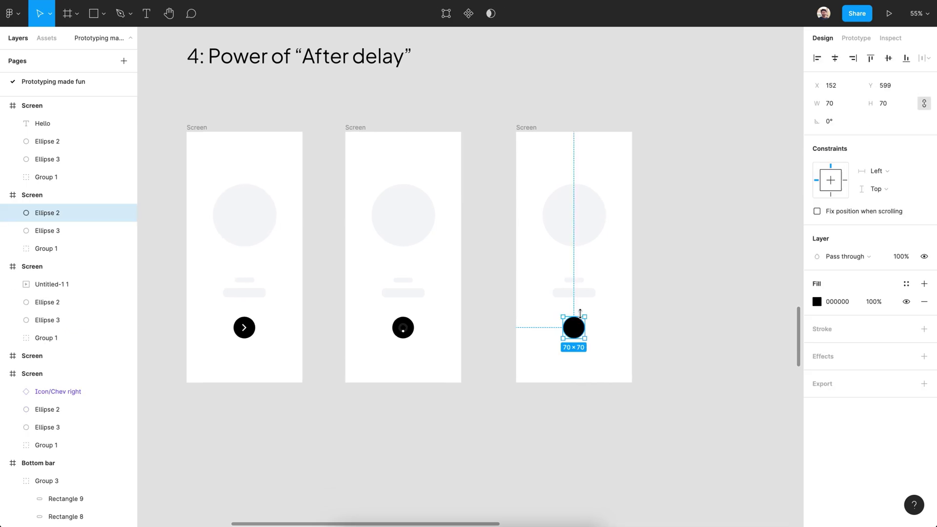
drag(580, 312, 749, 120)
click(569, 73)
drag(485, 126, 537, 174)
scroll(512, 216, up, 3)
drag(516, 291, 539, 249)
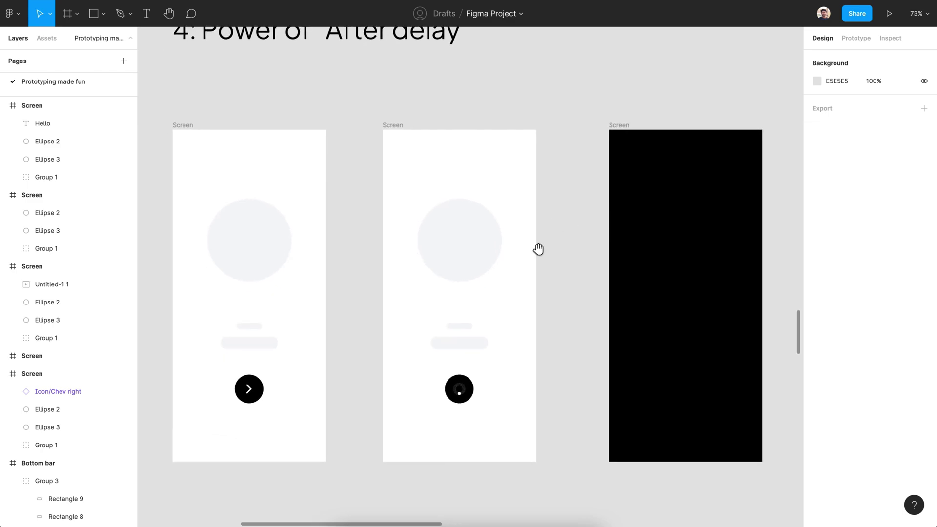
Step: Move the prototype's starting point from the section above to the first Screen of the "After delay" section
click(851, 39)
scroll(377, 330, up, 1)
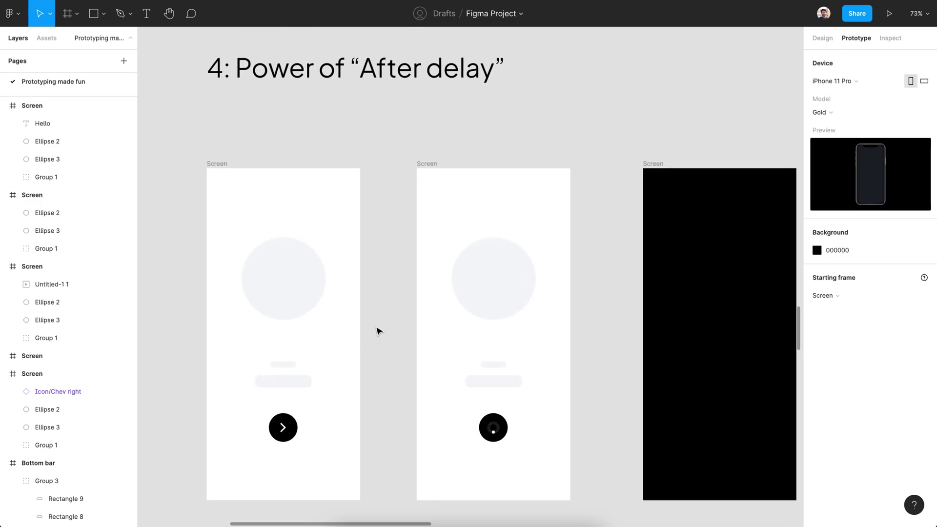
ctrl+scroll(376, 331, down, 3)
scroll(367, 203, up, 5)
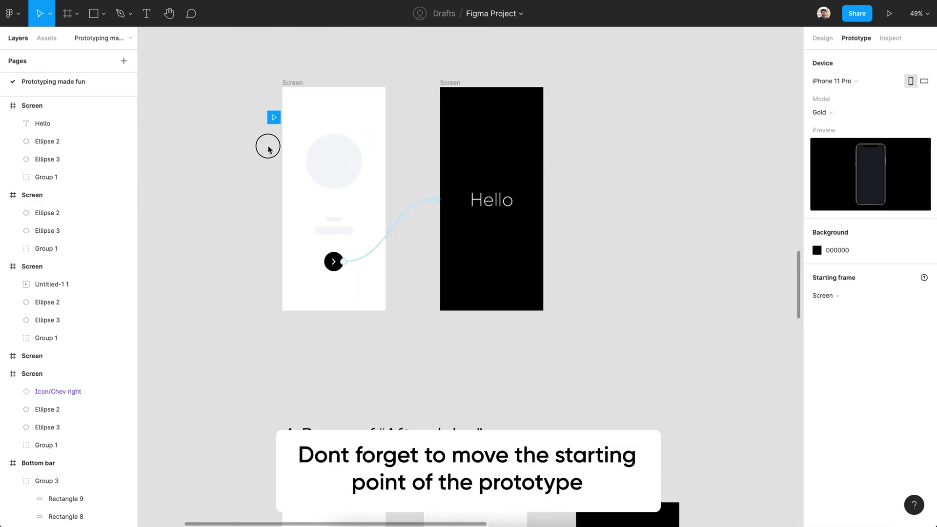
scroll(259, 250, down, 3)
drag(267, 158, 248, 194)
scroll(364, 408, up, 3)
scroll(364, 393, up, 2)
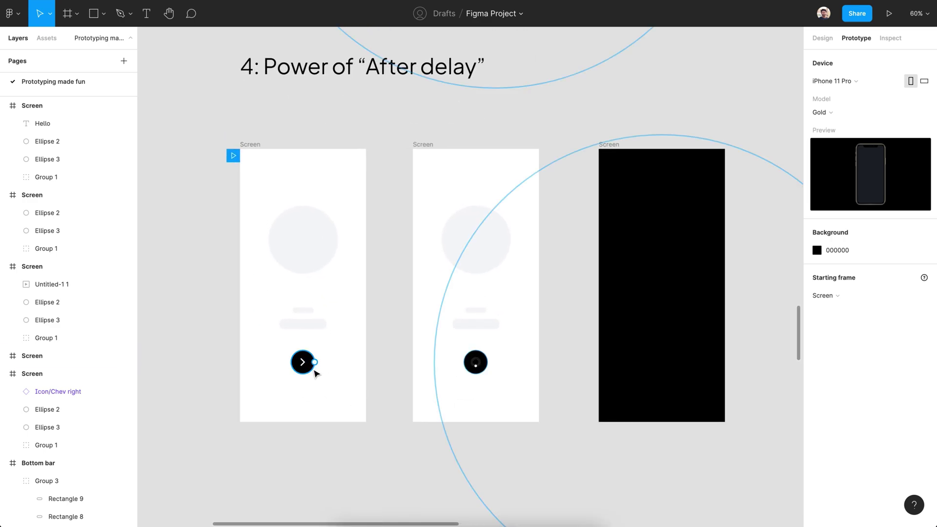
Step: Link the black button circle on the first Screen to the loader Screen with a Dissolve animation on tap
click(316, 373)
drag(314, 362, 423, 380)
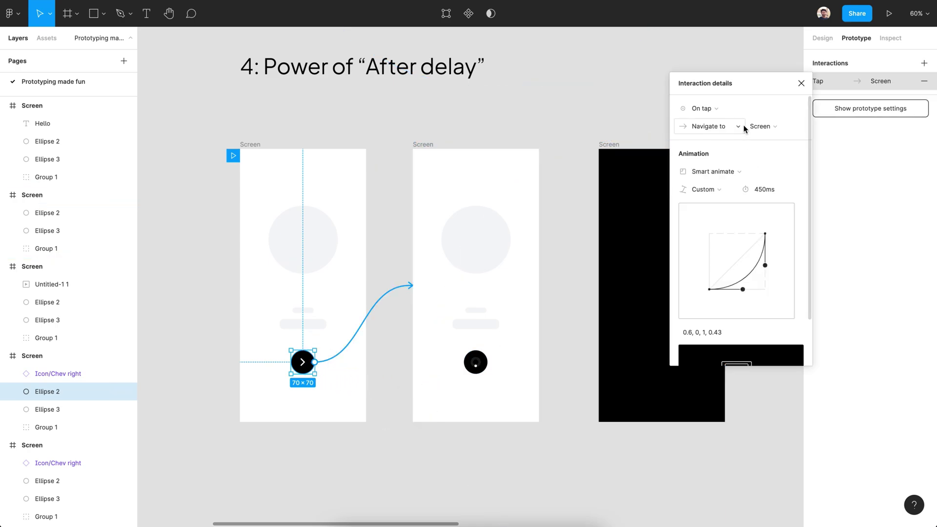
click(745, 175)
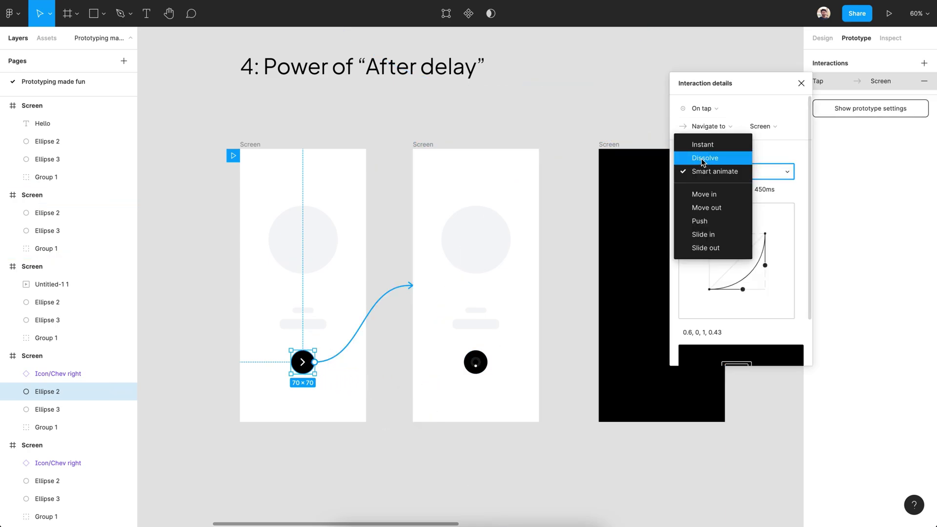
click(703, 159)
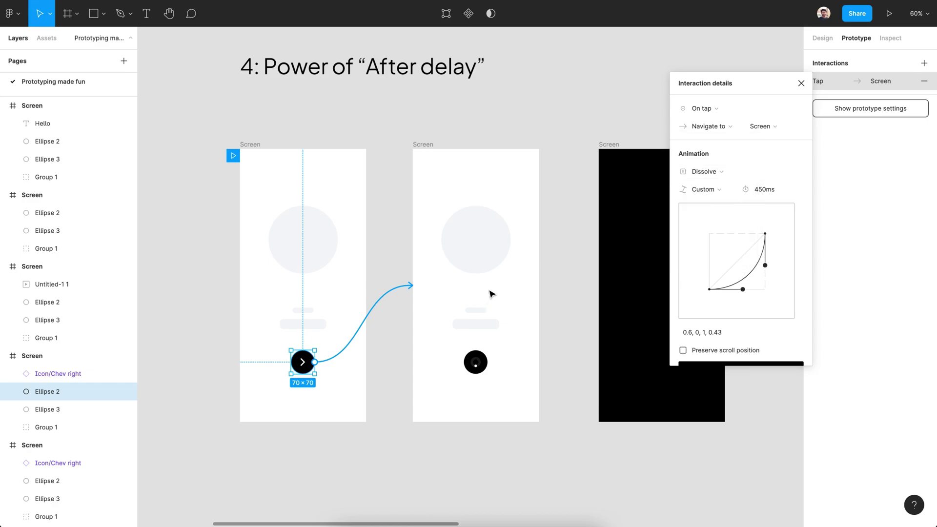
scroll(492, 294, down, 2)
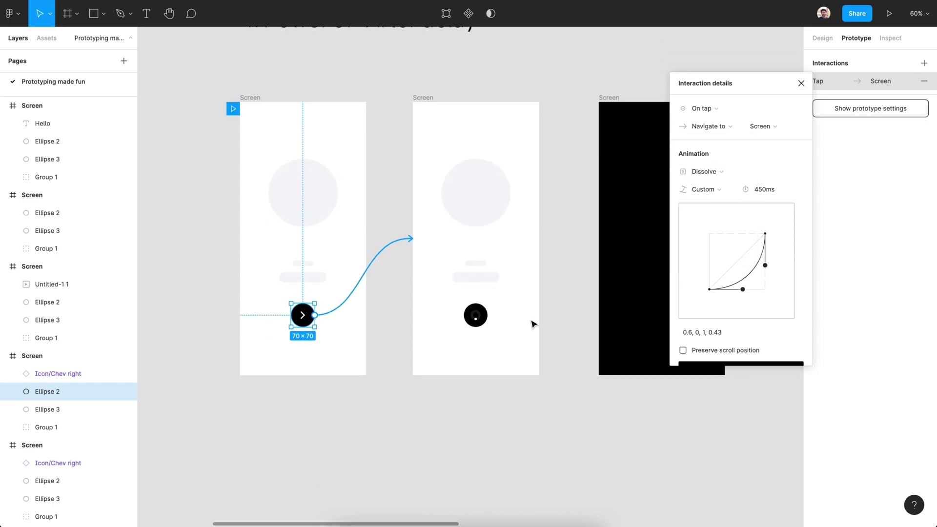
Step: Link the loader Screen to the black Screen with an After delay trigger of 1100ms
drag(554, 308, 536, 315)
click(405, 104)
drag(521, 245, 590, 254)
click(723, 111)
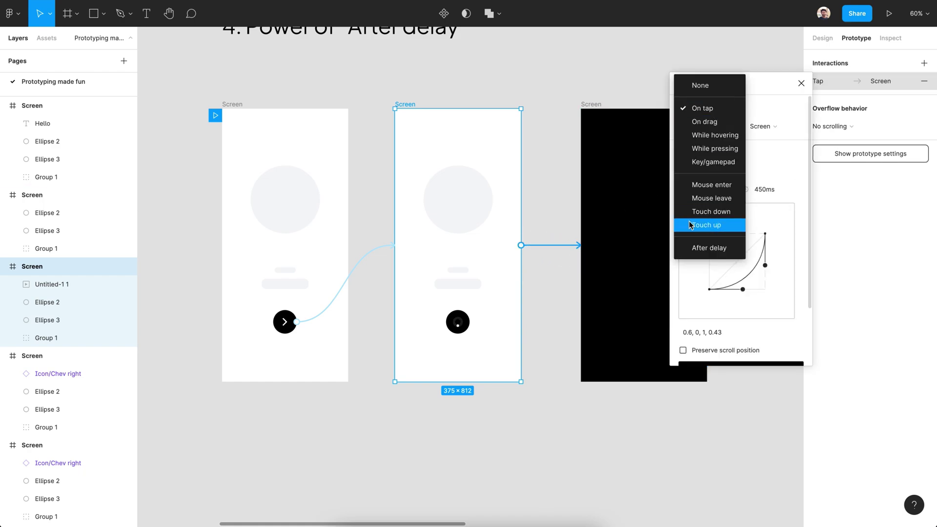
click(695, 250)
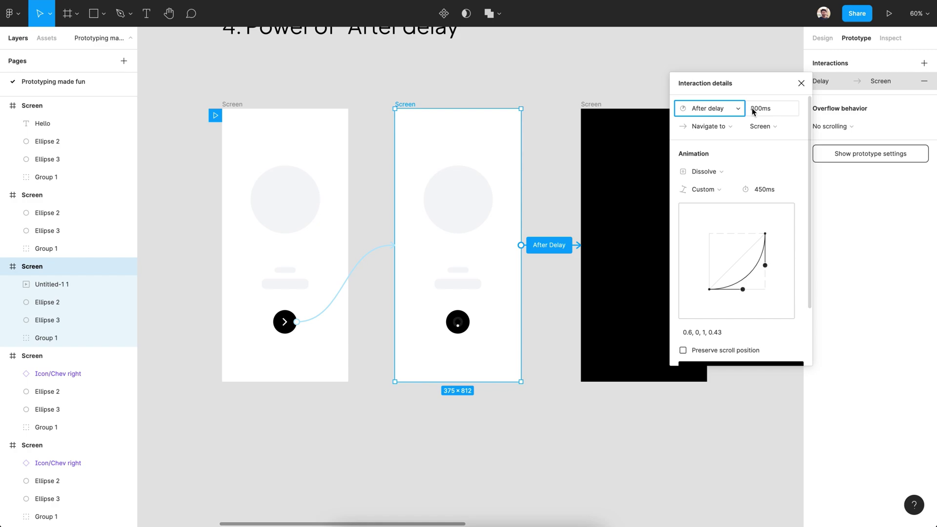
click(751, 111)
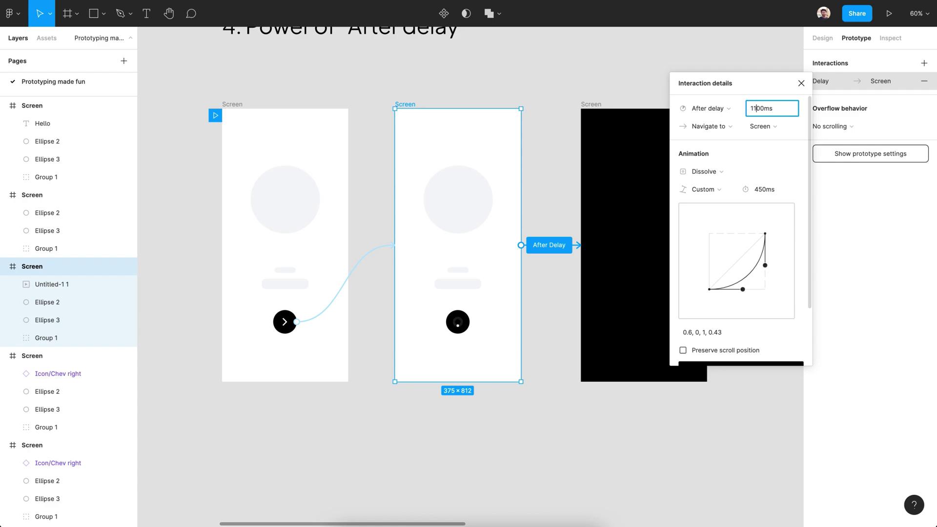
Step: Set the animation of the After delay transition to Smart animate and close its interaction details
click(729, 175)
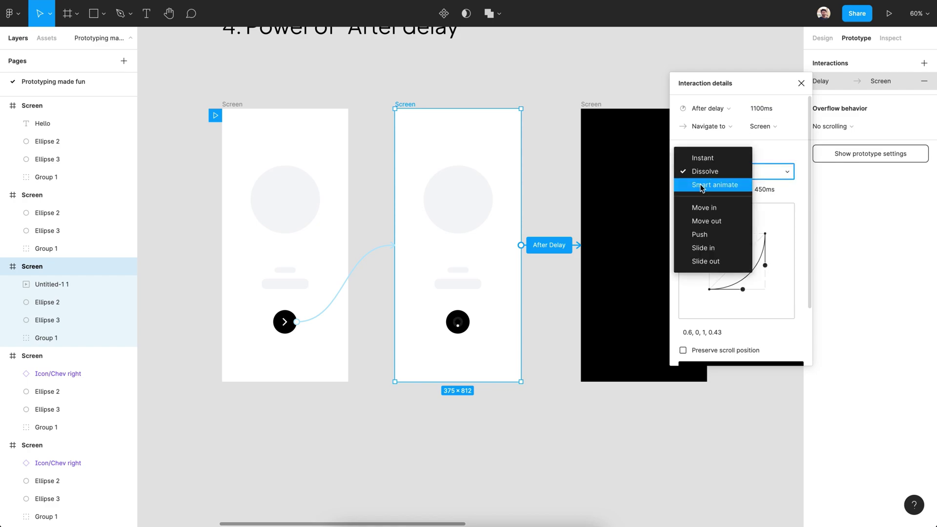
click(713, 184)
click(801, 83)
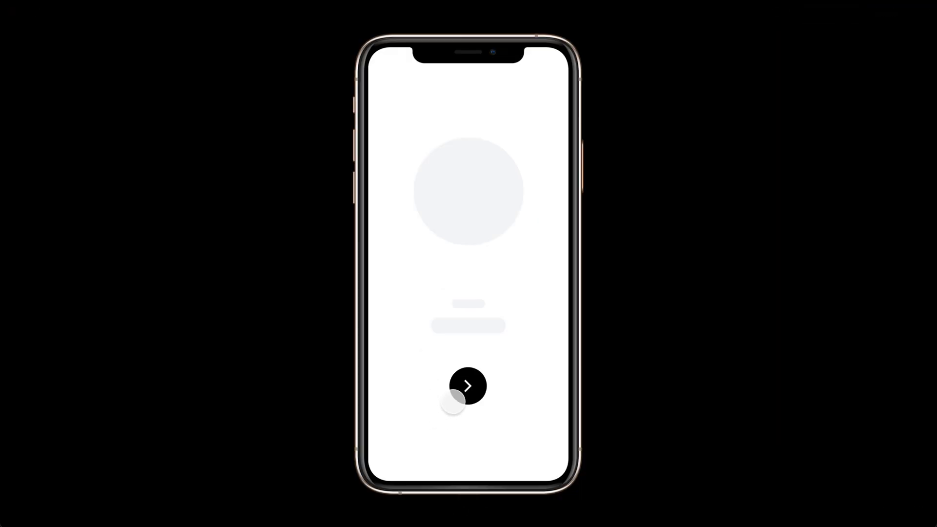
click(453, 397)
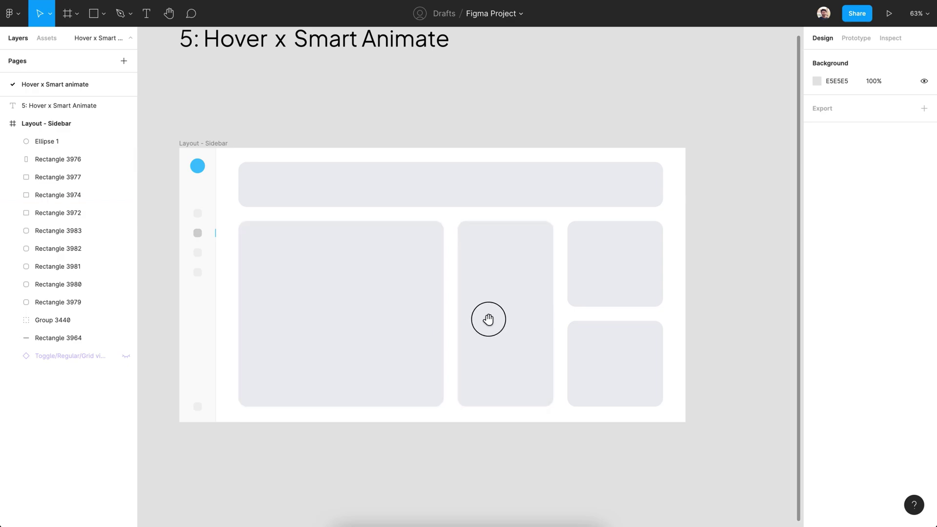
Step: Duplicate the Layout - Sidebar frame, placing the copy to the right of the original
scroll(487, 320, down, 5)
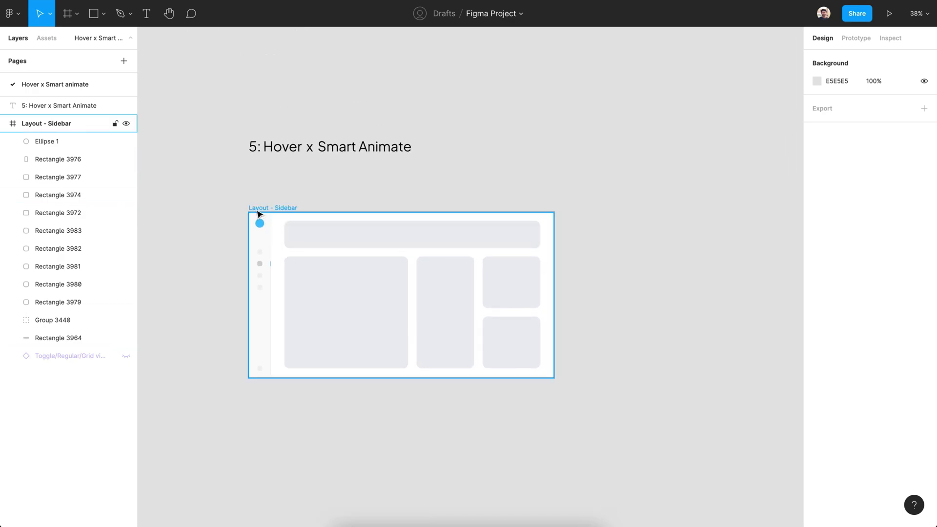
alt+drag(254, 210, 602, 215)
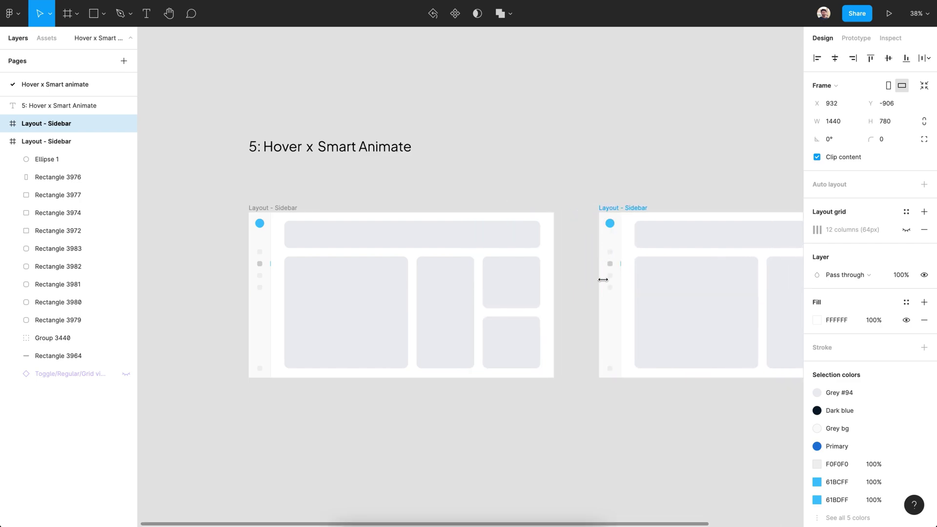
drag(602, 280, 469, 254)
drag(612, 332, 607, 337)
scroll(562, 353, up, 5)
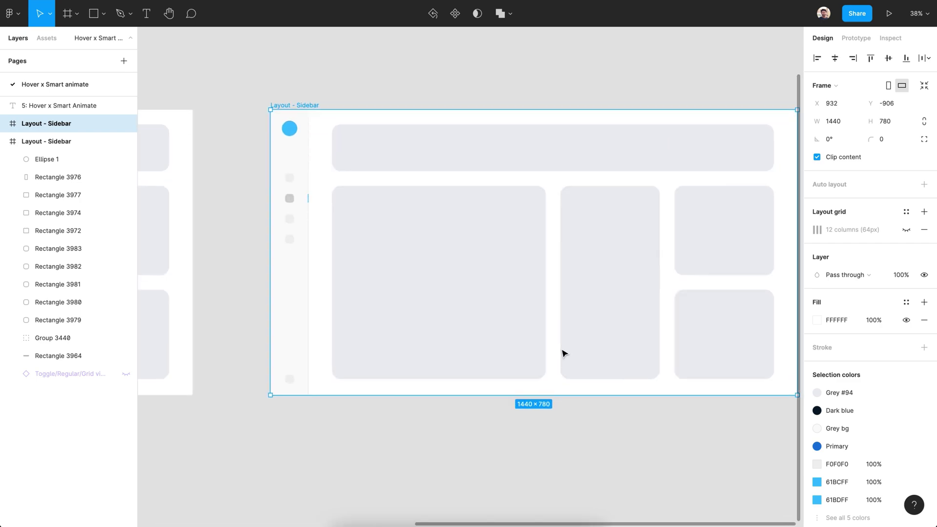
Step: Widen the large left card in the copied Layout - Sidebar frame by 50 px to 634
click(577, 428)
click(535, 215)
shift+click(591, 224)
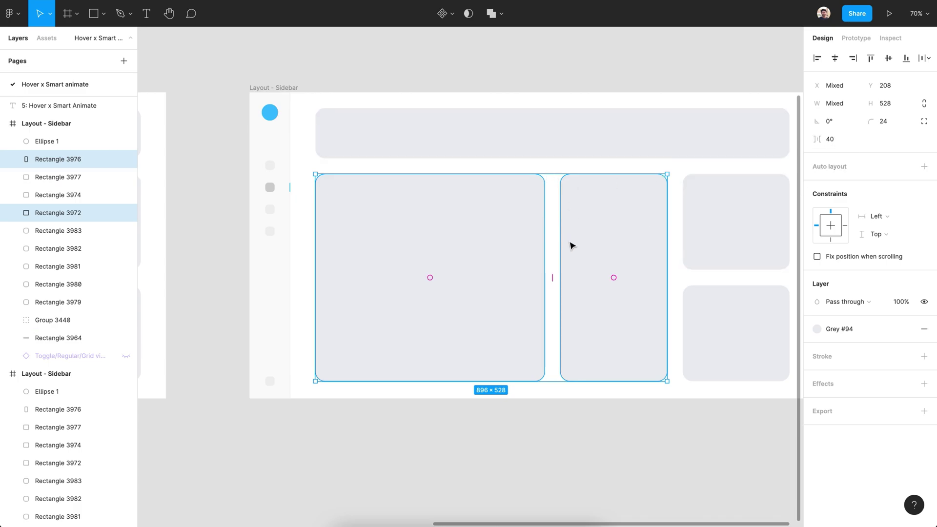
drag(573, 245, 541, 213)
click(485, 242)
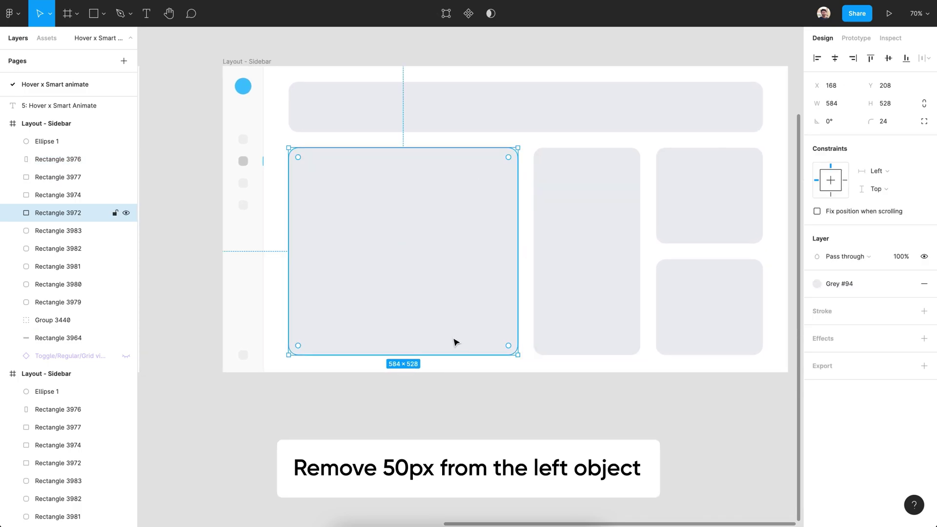
click(844, 103)
click(848, 108)
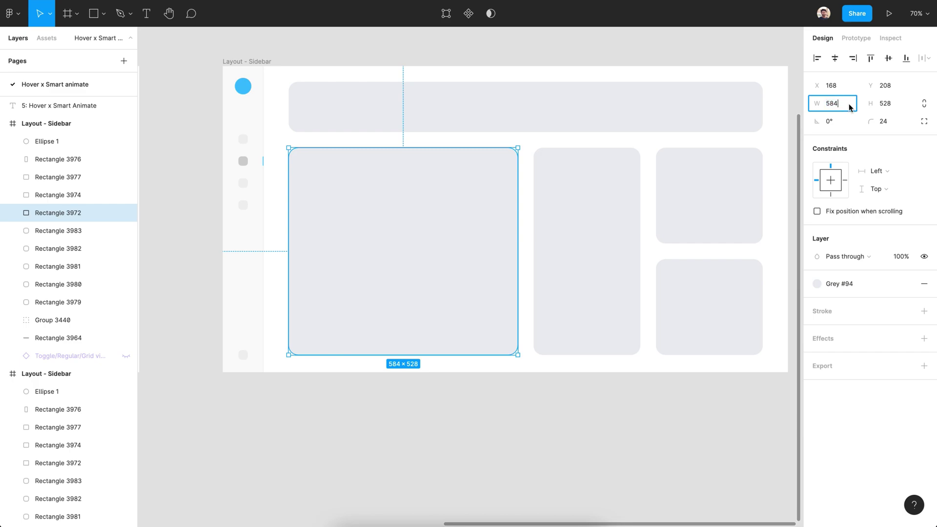
text(+5)
key(Return)
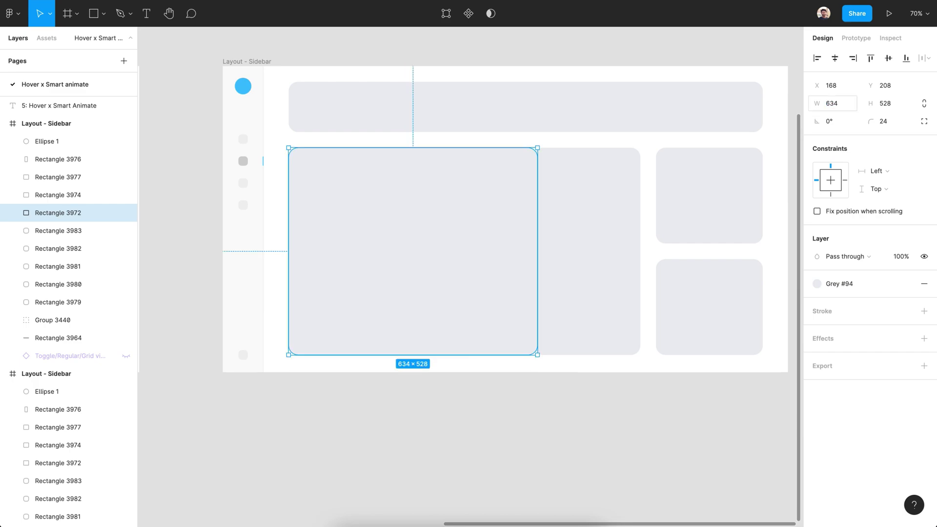
Step: Narrow the tall middle card in the copied frame by 50 px to 222 and move it right to X 842
click(604, 230)
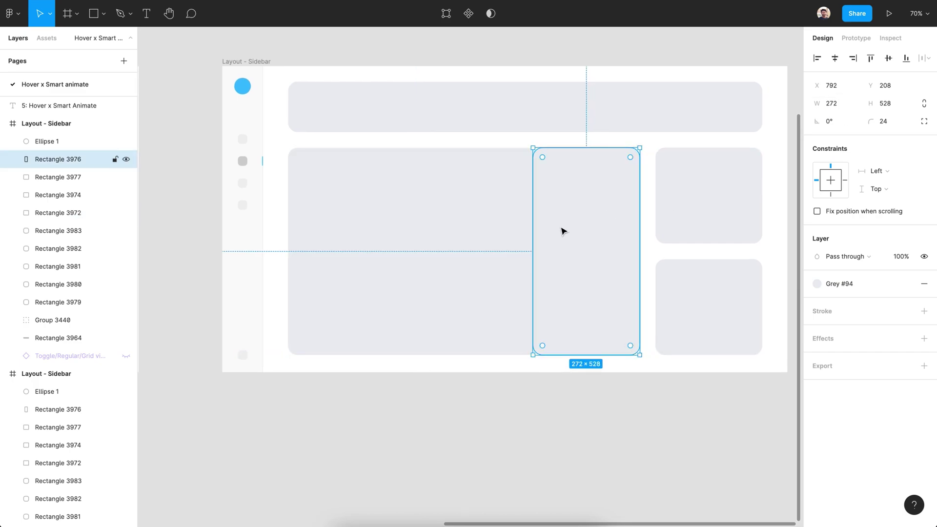
click(844, 103)
text(-50)
key(Return)
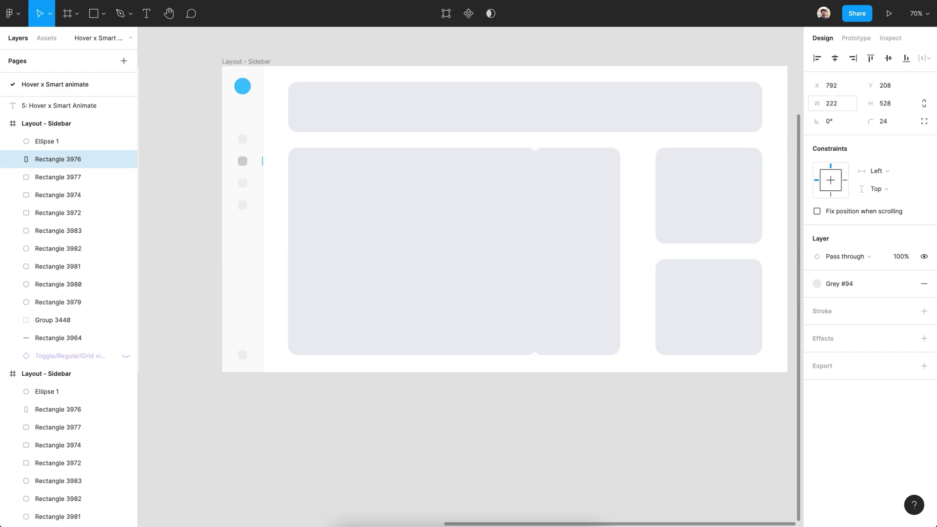
drag(602, 244, 623, 243)
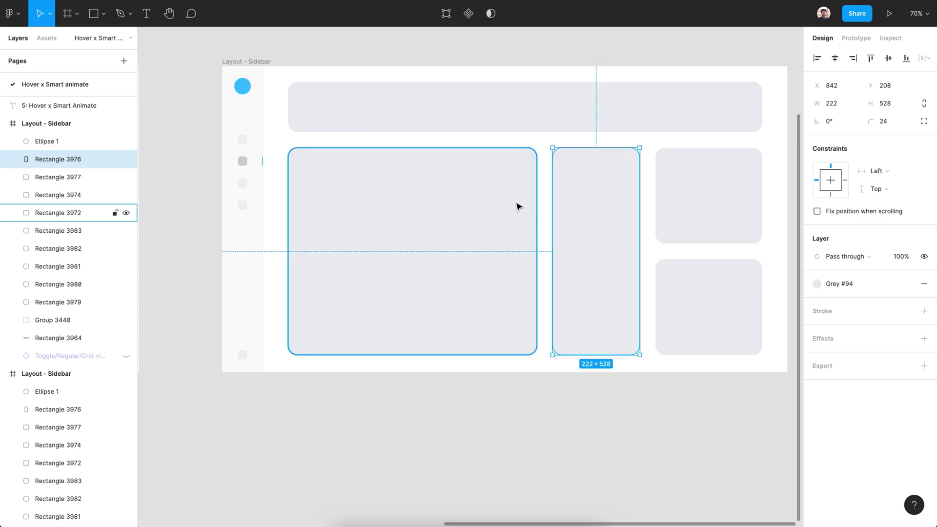
Step: Link the large card in the original Layout - Sidebar frame to the copied frame with the While hovering trigger
scroll(556, 176, down, 5)
click(498, 246)
drag(497, 249, 648, 280)
key(Escape)
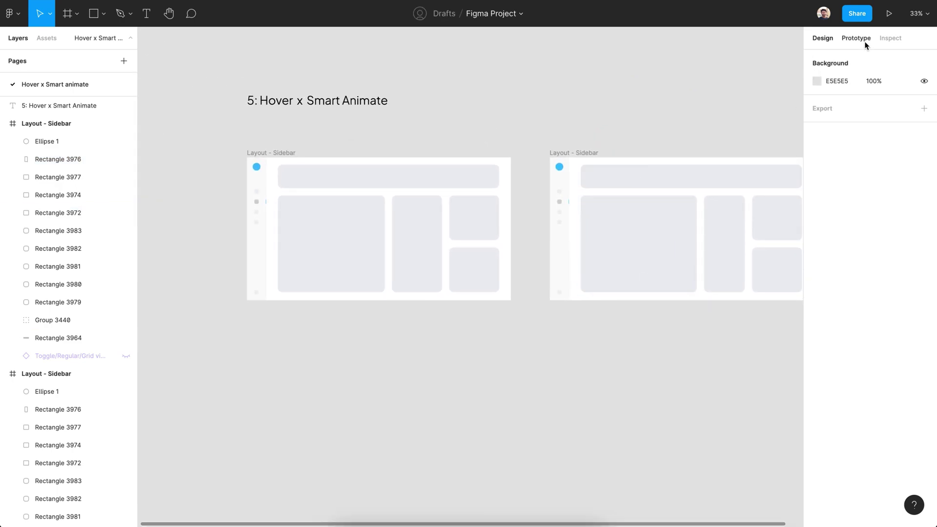
click(855, 38)
click(362, 241)
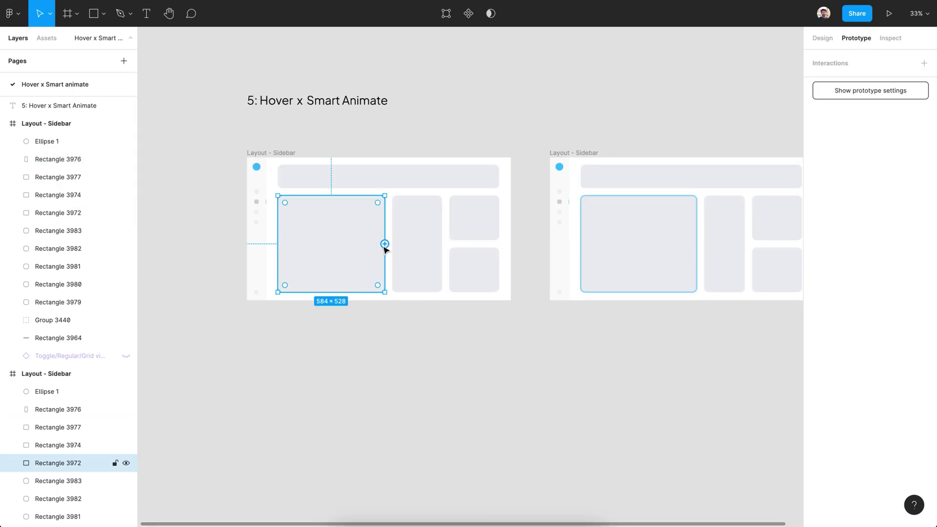
drag(385, 244, 546, 249)
click(721, 109)
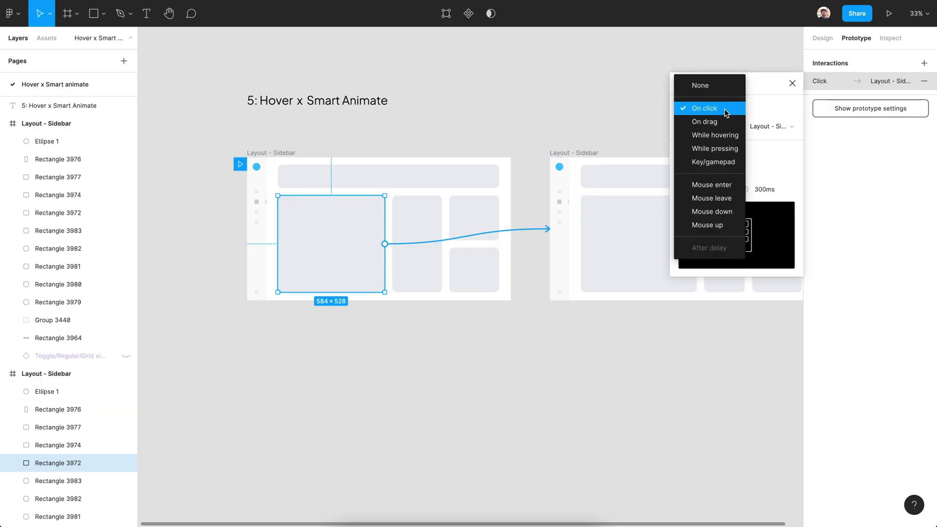
click(718, 136)
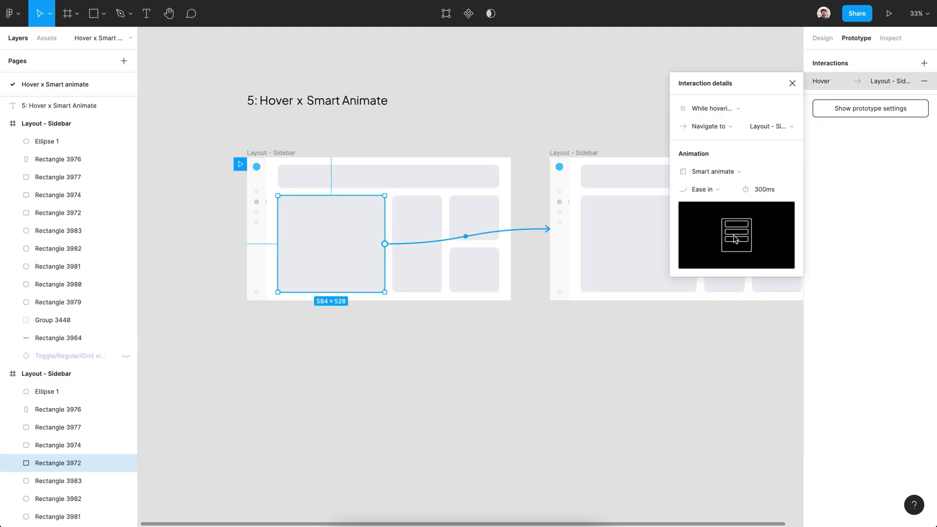
Step: Set the hover transition's easing to Custom and reshape both curve handles into a steep S-curve
click(705, 189)
click(690, 289)
scroll(737, 229, down, 1)
drag(765, 205, 723, 206)
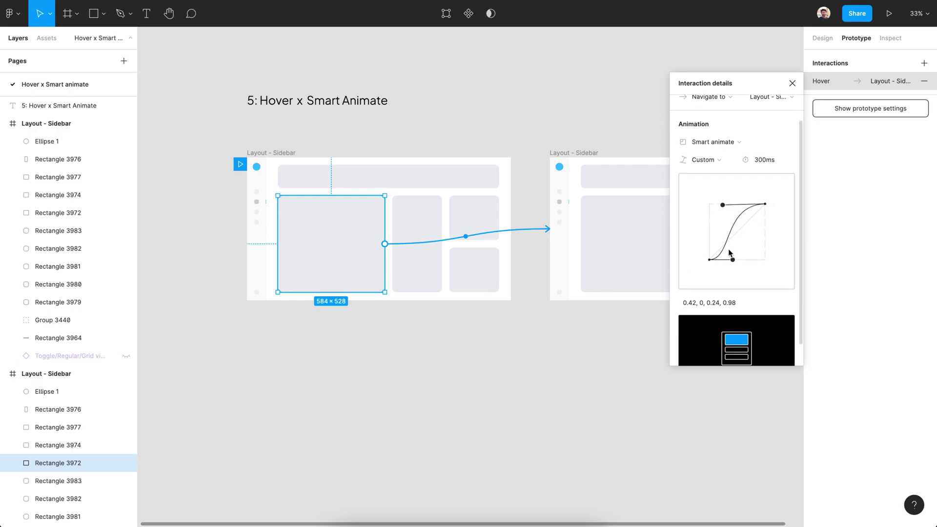
drag(730, 256, 754, 256)
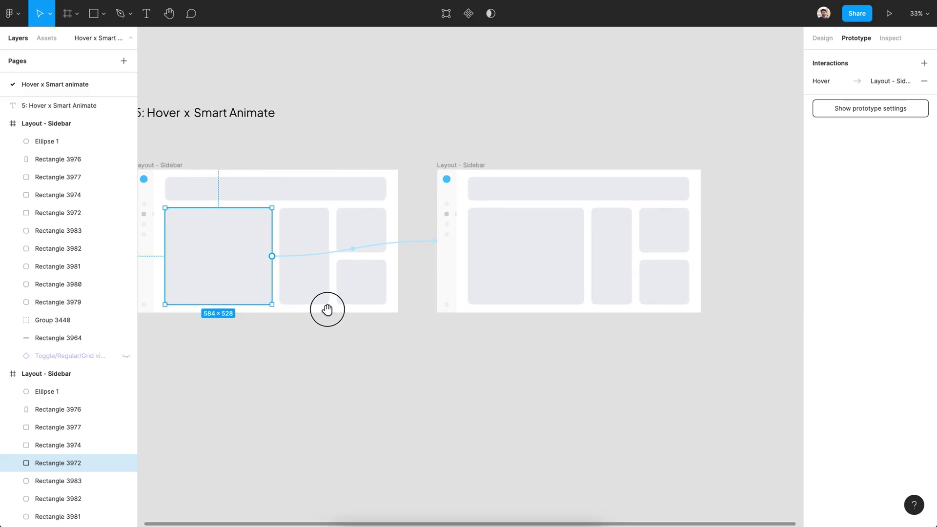
Step: Return to the design properties and clear the card selection
click(816, 39)
drag(349, 367, 466, 333)
click(463, 330)
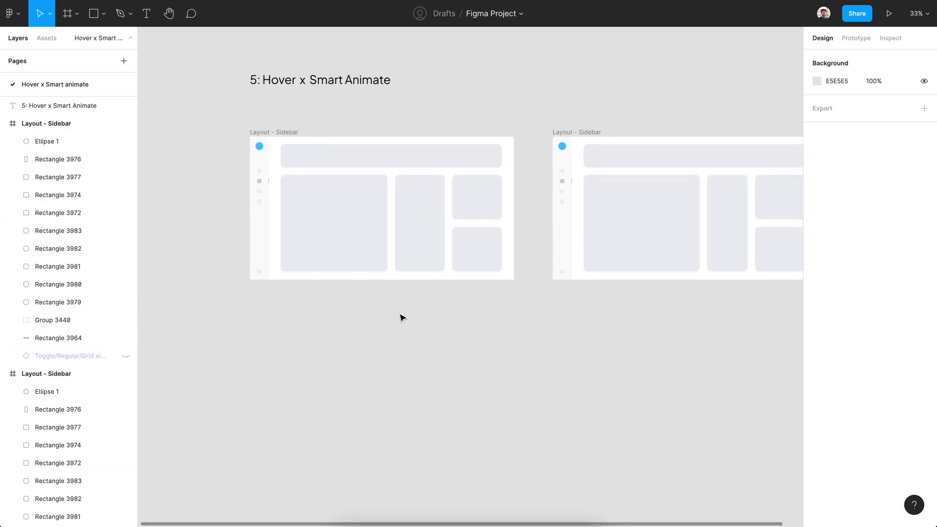
Step: Duplicate the original Layout - Sidebar frame and place the copy directly below it
drag(414, 310, 328, 318)
drag(380, 290, 453, 298)
scroll(375, 265, down, 1)
scroll(221, 146, down, 2)
alt+drag(233, 153, 243, 307)
scroll(261, 380, up, 5)
scroll(262, 382, up, 3)
Step: Narrow the large card in the lower frame copy by 80 px to a width of 504
click(397, 335)
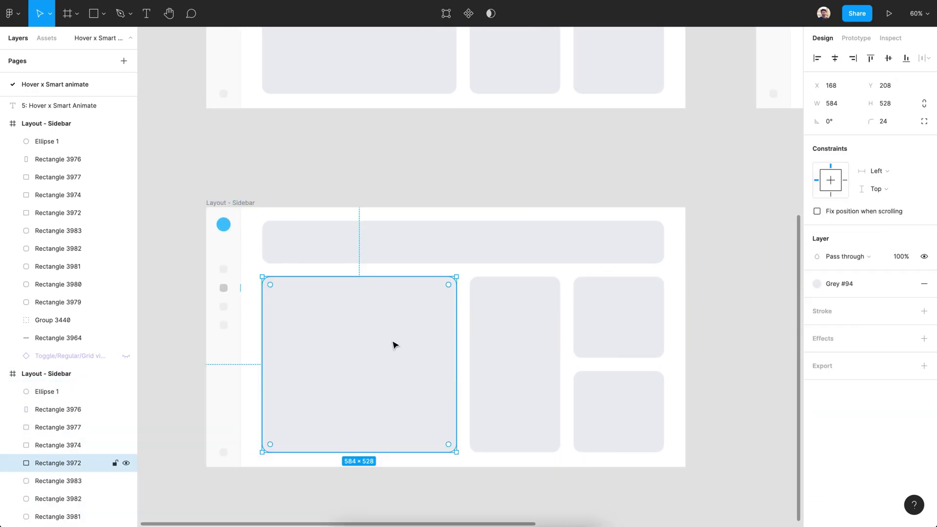
scroll(767, 146, up, 1)
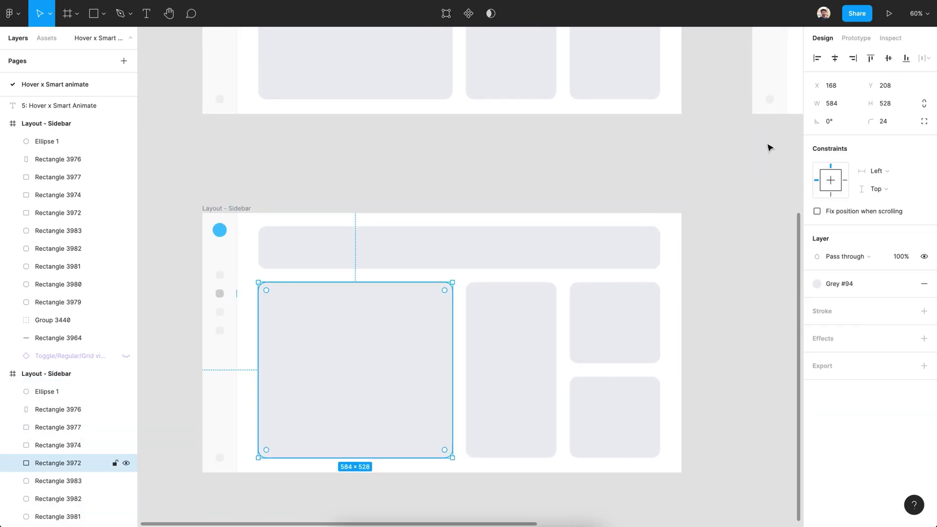
click(844, 104)
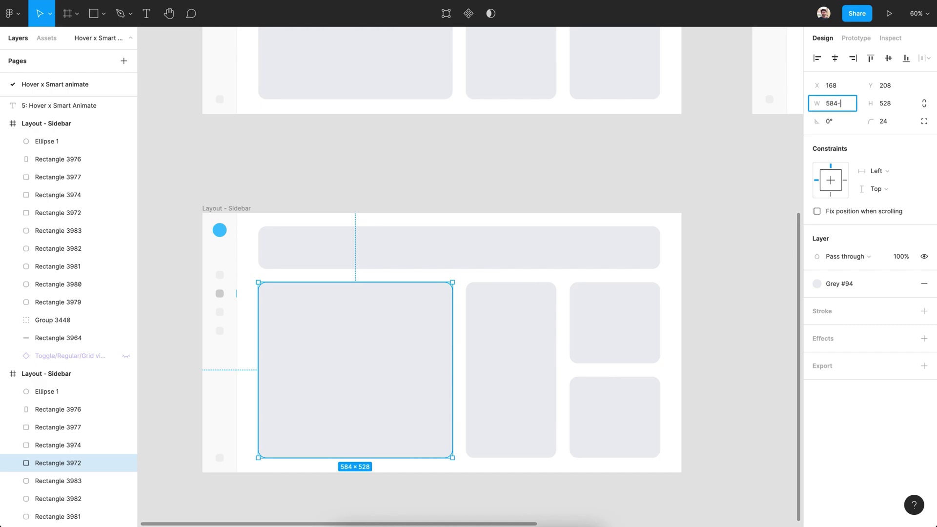
text(-80)
key(Return)
scroll(418, 360, down, 1)
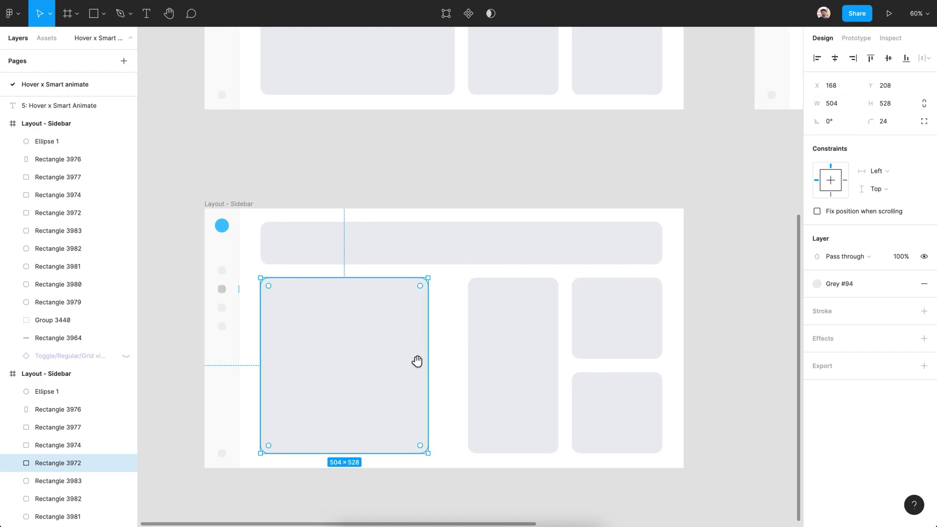
Step: Widen the tall middle card in the lower copy by 80 px to 352 and move it left to X 712
click(509, 351)
click(846, 105)
text(+80)
key(Return)
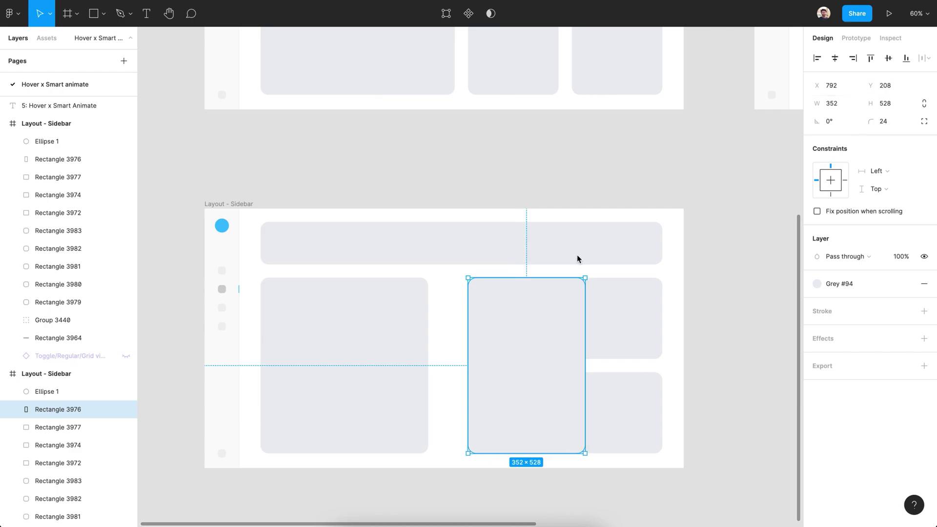
drag(503, 378, 481, 366)
scroll(415, 313, down, 3)
Step: Narrow the large card in the lower copy by another 20 px to a width of 484
click(410, 353)
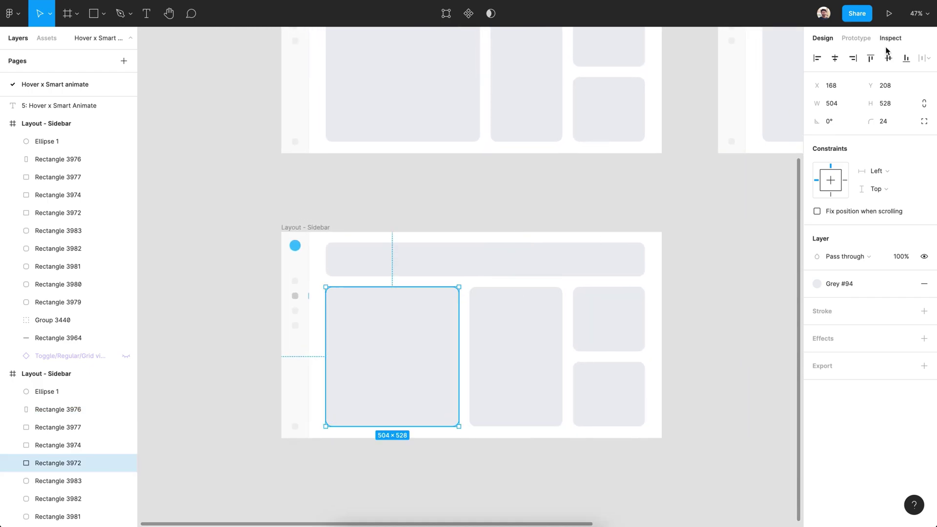
click(845, 106)
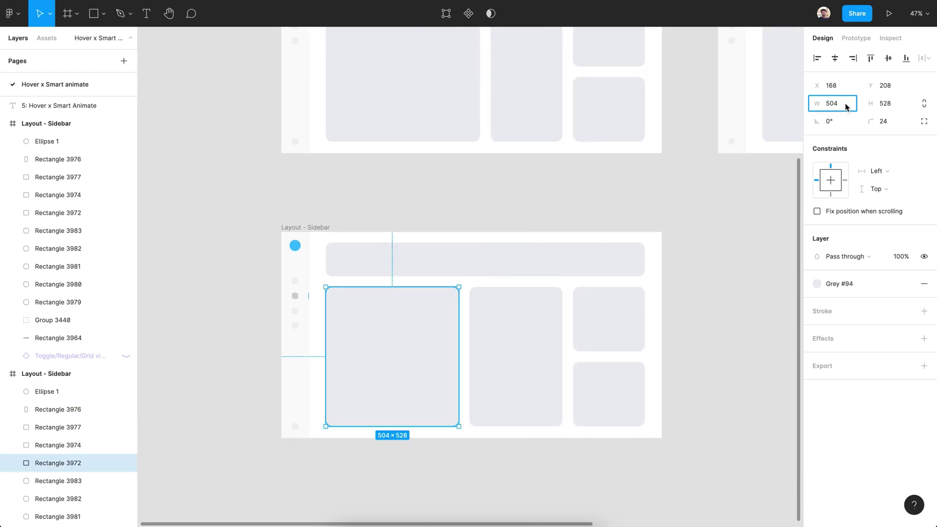
text(-20)
key(Return)
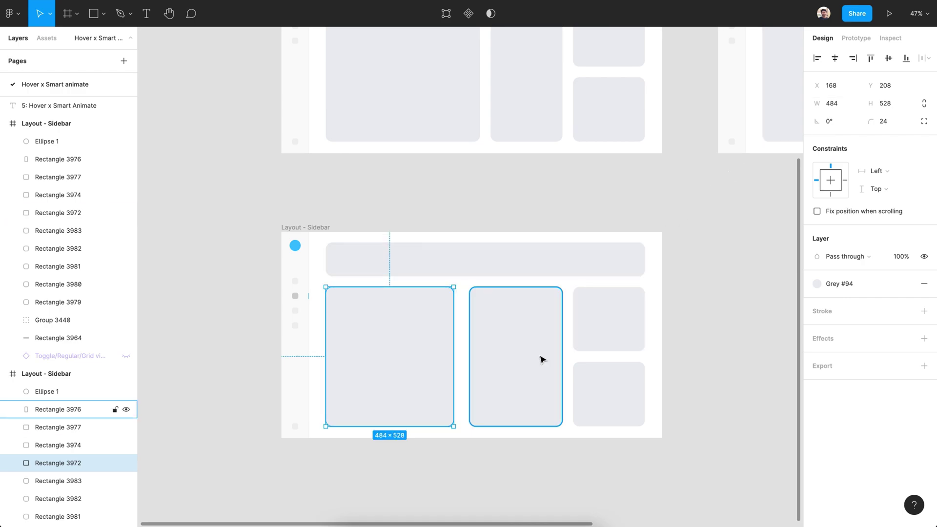
Step: Widen the tall middle card in the lower copy by 20 px to 372 and move it left to X 692
click(540, 360)
click(849, 108)
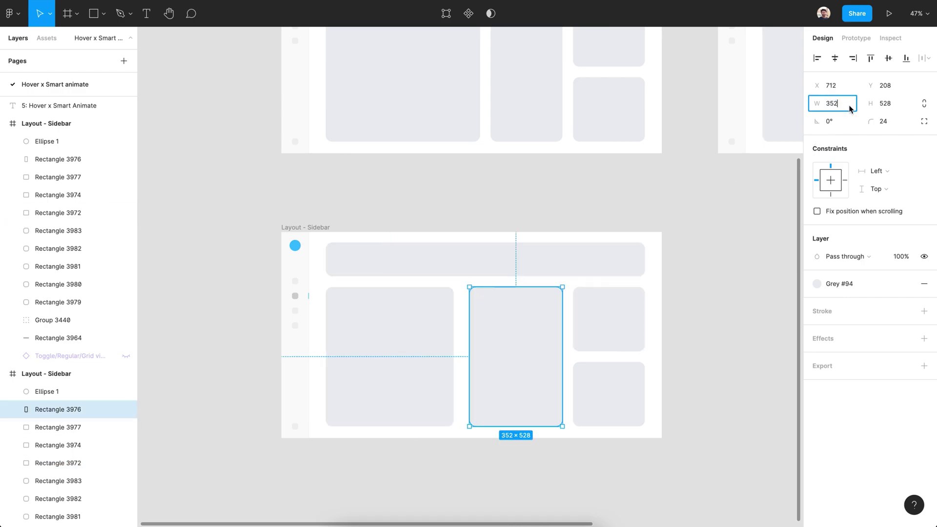
text(+20)
key(Return)
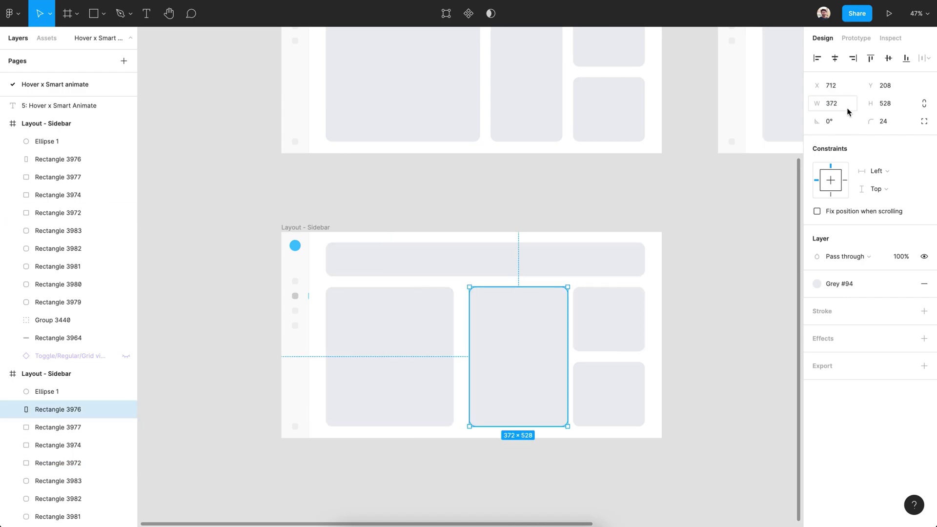
drag(540, 347, 535, 348)
scroll(490, 298, down, 3)
click(427, 211)
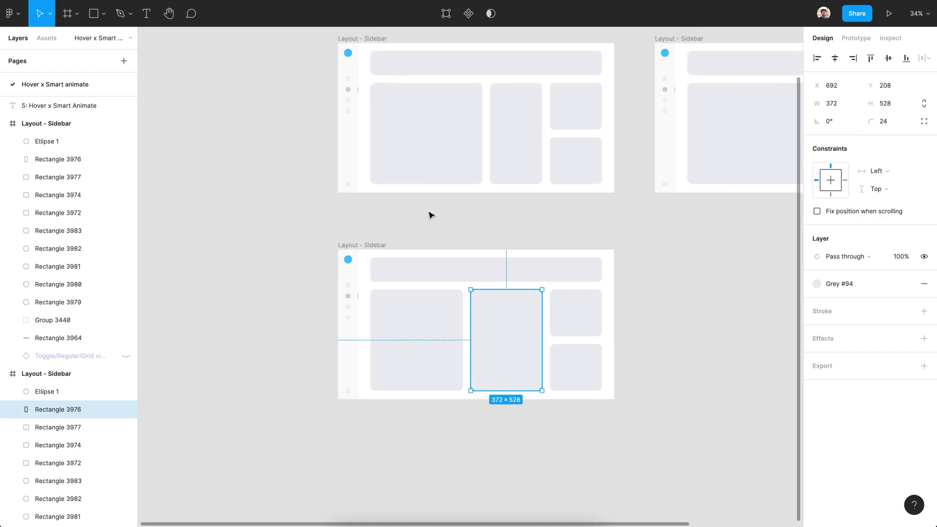
Step: Link the tall middle card in the original frame to the frame below it with the While hovering trigger
scroll(663, 146, up, 1)
click(856, 38)
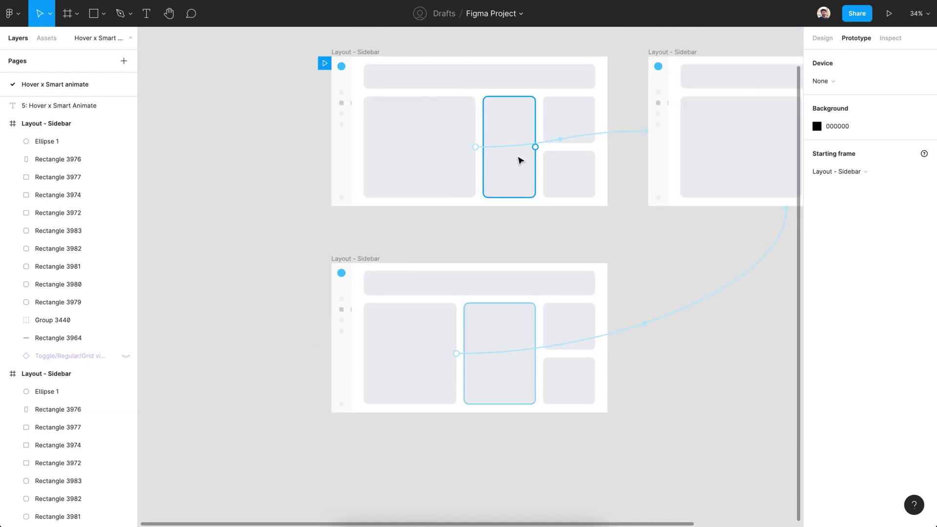
click(519, 159)
drag(536, 146, 485, 279)
click(714, 108)
click(711, 134)
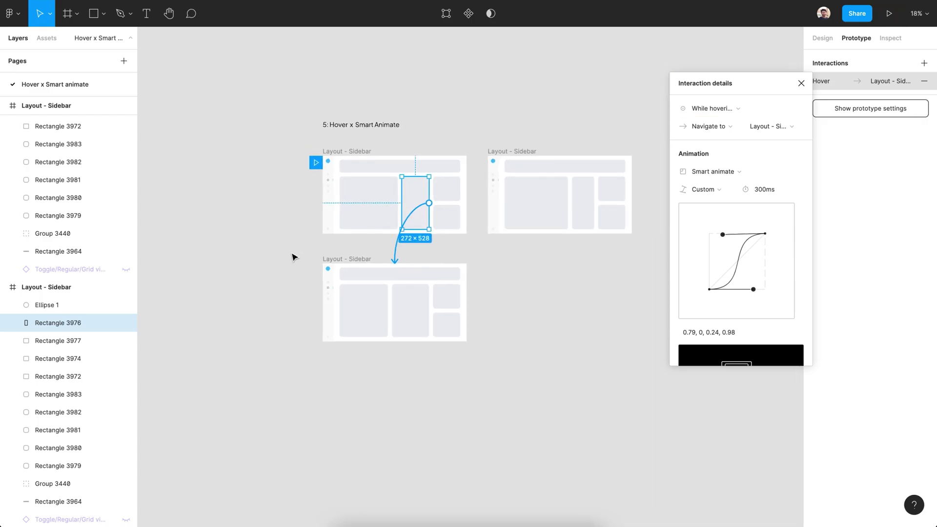
click(800, 83)
click(425, 108)
Step: Duplicate the original Layout - Sidebar frame beneath the second top-row frame and select the copy's lower small card
scroll(430, 141, up, 2)
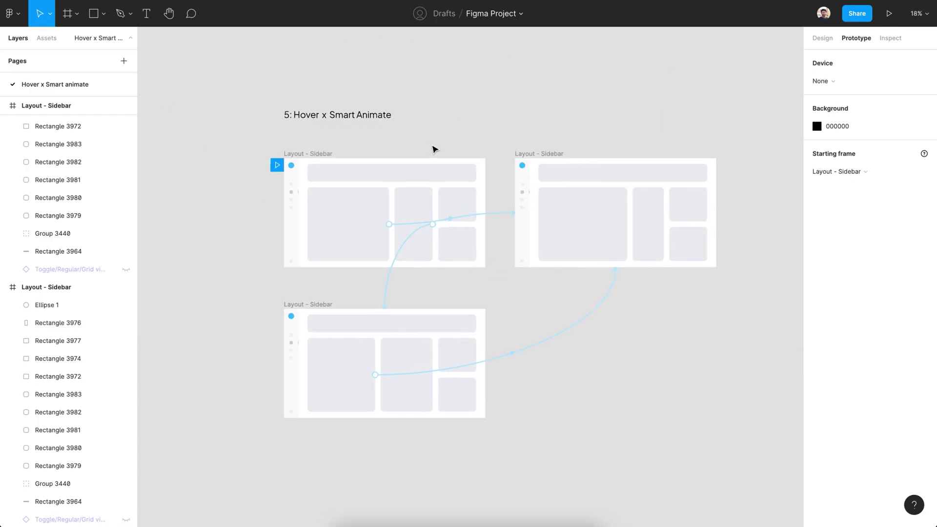
click(822, 39)
drag(299, 153, 527, 302)
drag(623, 293, 557, 236)
scroll(597, 393, up, 3)
click(645, 355)
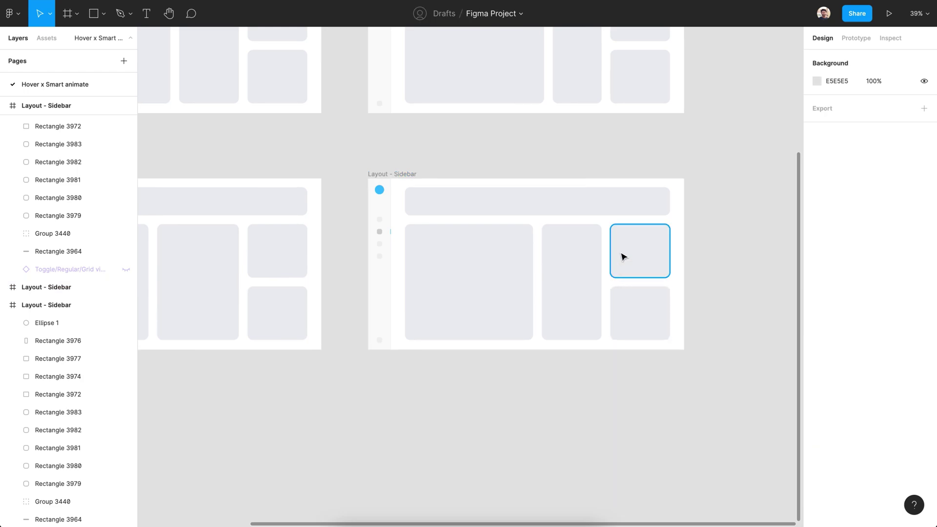
click(625, 330)
scroll(625, 330, up, 4)
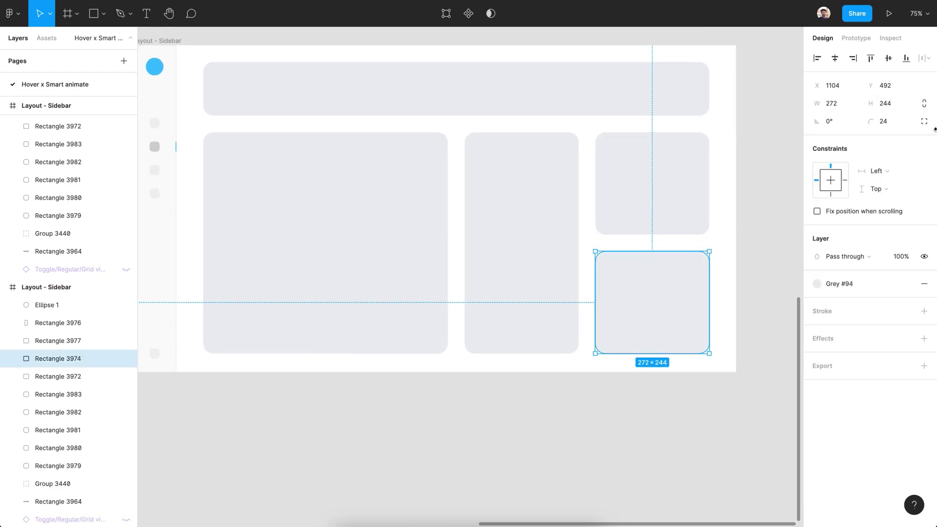
click(903, 106)
key(Return)
key(ctrl+z)
text(-100)
key(Return)
key(ctrl+z)
Step: Shorten the lower small card by 120 px to a height of 124 and move it down to align with the neighbouring cards' bottom edges
text(-120)
key(Return)
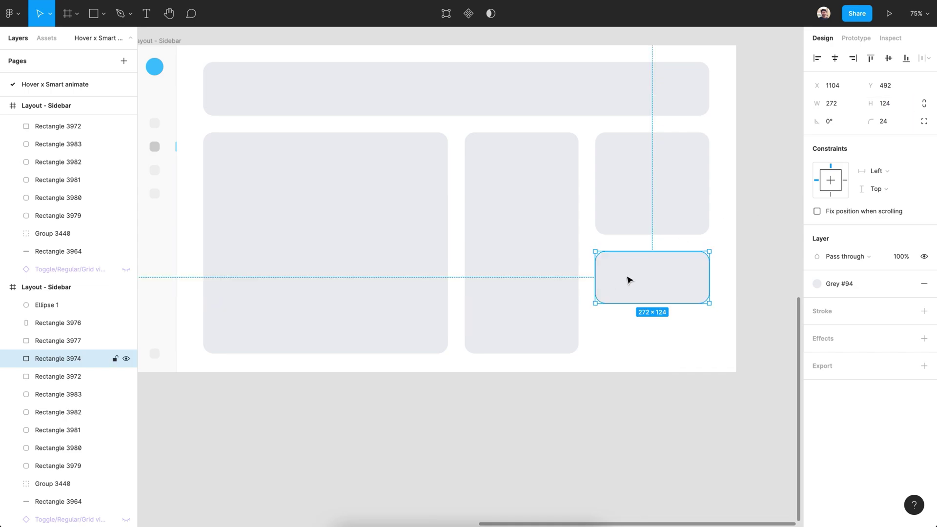
drag(628, 280, 622, 330)
Step: Increase the height of the upper small card in the same frame by 120 px and check its spacing to the card below
click(658, 203)
click(889, 105)
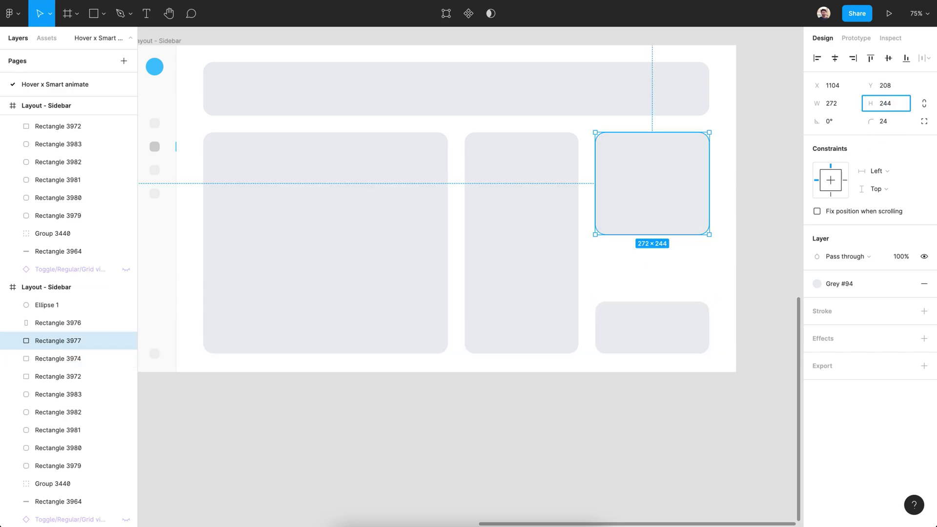
text(+120)
key(Return)
shift+click(642, 307)
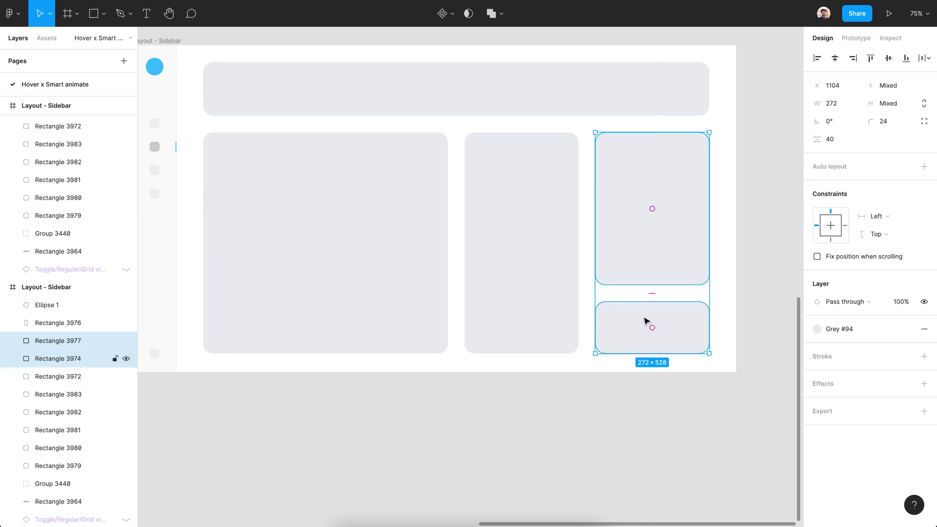
scroll(675, 256, down, 5)
click(642, 405)
Step: Link the upper small card in the original frame to the second bottom-row frame with the While hovering trigger
drag(514, 353, 587, 422)
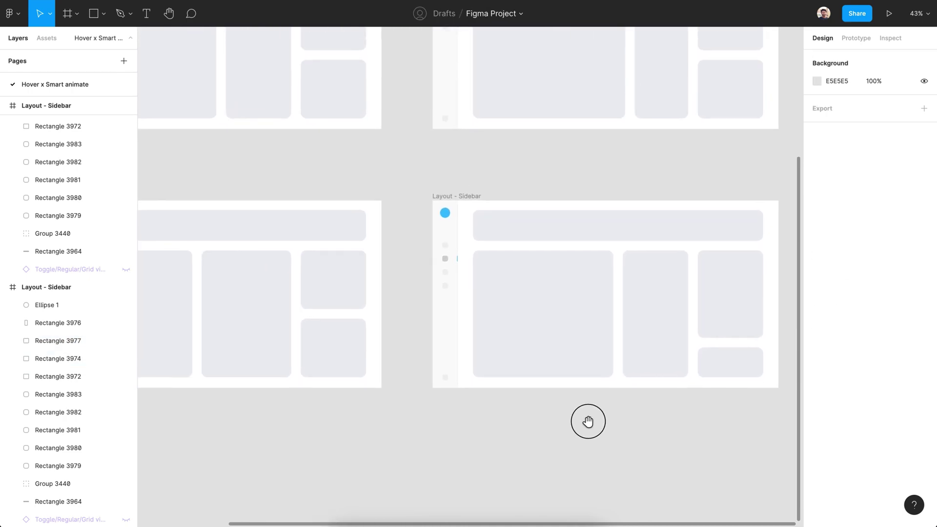
scroll(561, 404, down, 4)
click(852, 39)
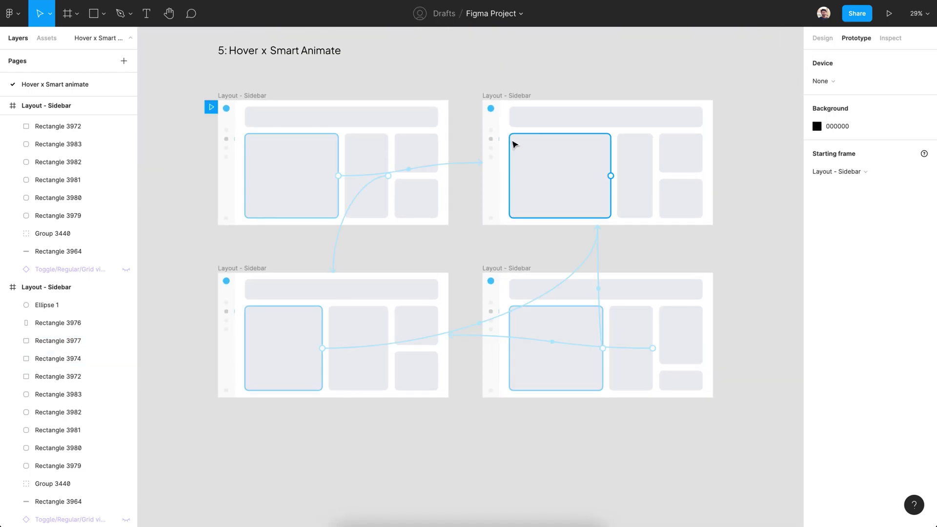
click(403, 152)
drag(437, 153, 656, 367)
click(727, 108)
click(716, 135)
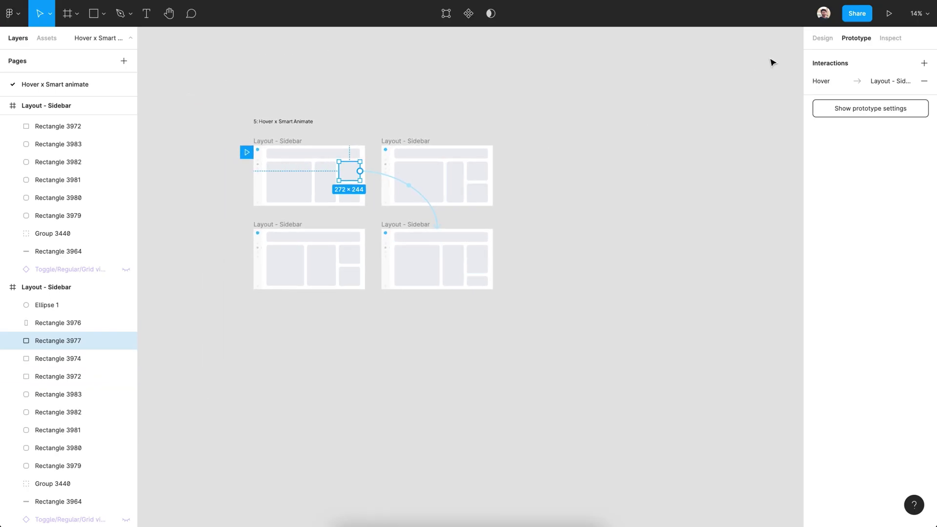
Step: Return to the design properties and duplicate the original frame as a third frame at the end of the bottom row
click(813, 39)
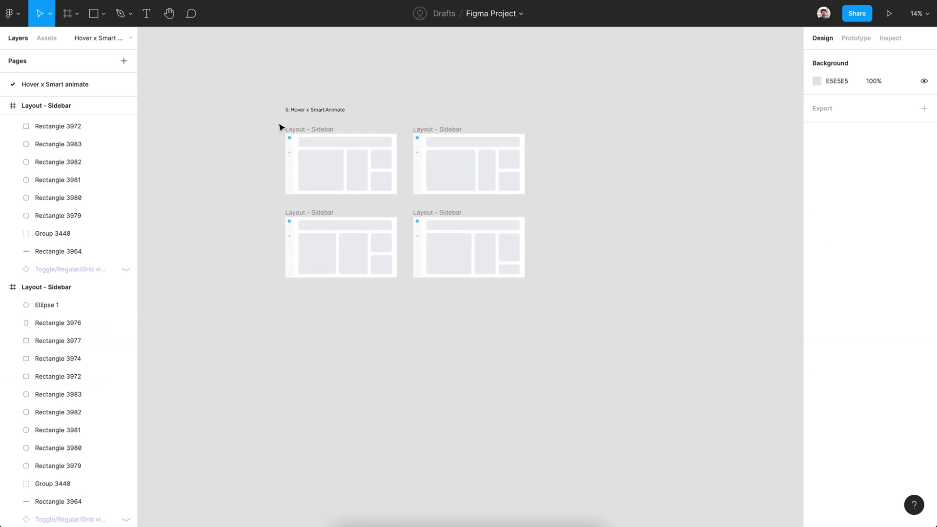
drag(281, 127, 548, 215)
click(633, 291)
scroll(633, 290, up, 5)
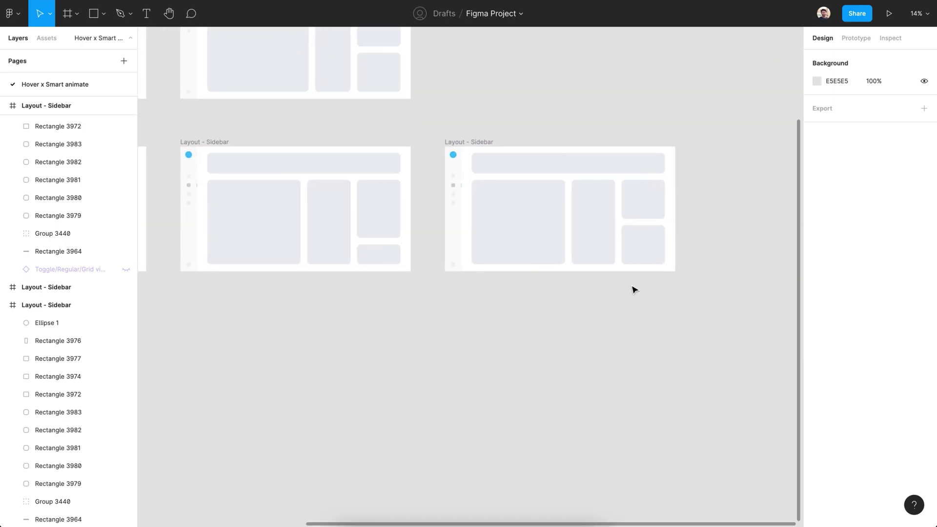
Step: Reduce the height of the upper small card in the third bottom-row frame by 120 px
click(626, 264)
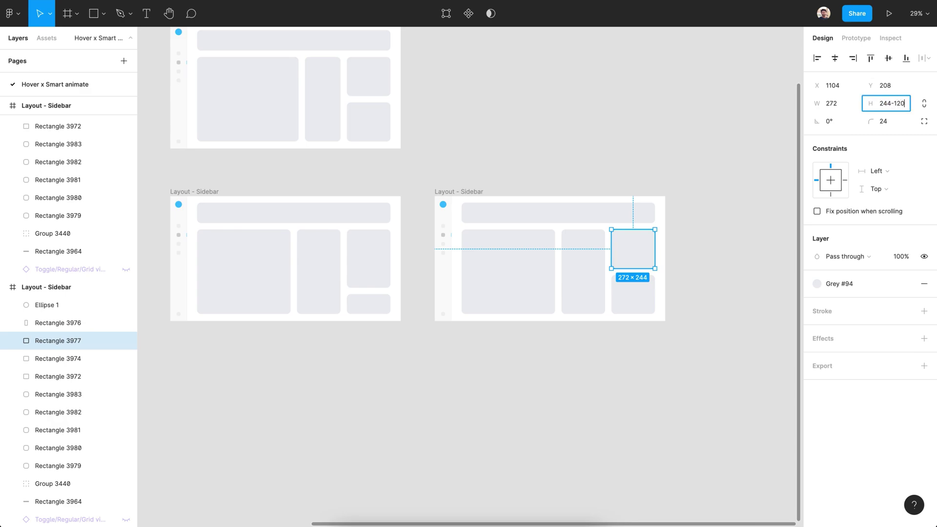
key(Return)
Step: Increase the lower small card's height by 120 px and move it up to align with the neighbouring cards' bottom edges
click(637, 279)
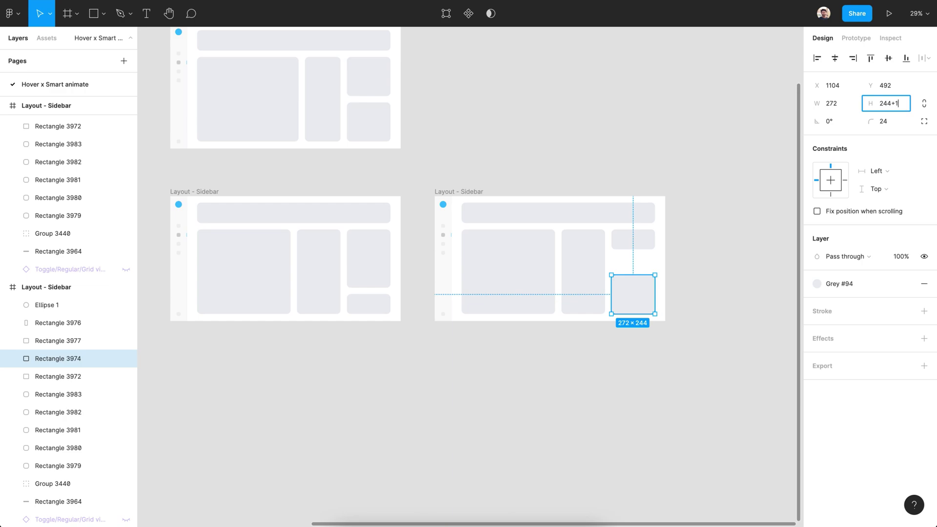
text(20)
key(Return)
drag(623, 291, 623, 271)
shift+click(627, 244)
click(706, 284)
scroll(541, 323, up, 1)
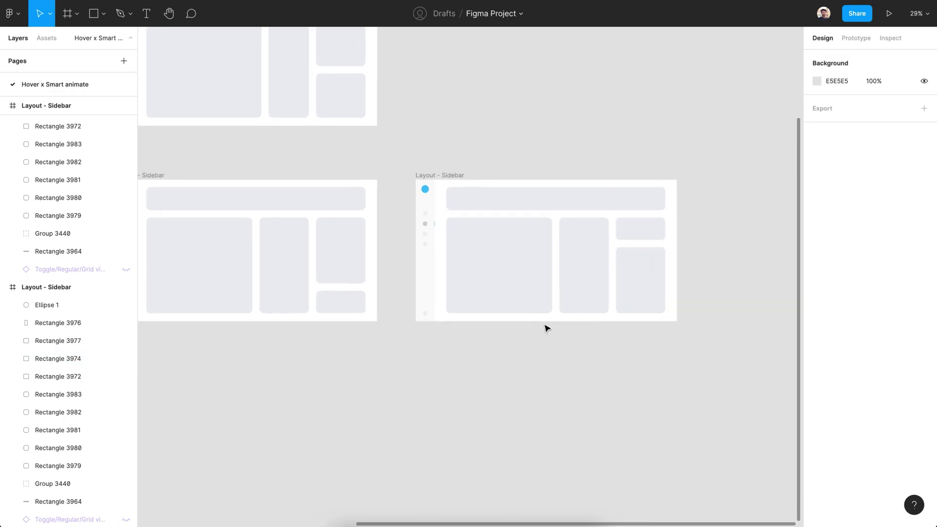
Step: Link the lower small card in the original frame to the third bottom-row frame with the While hovering trigger
drag(539, 324, 649, 347)
scroll(617, 337, down, 4)
key(shift+e)
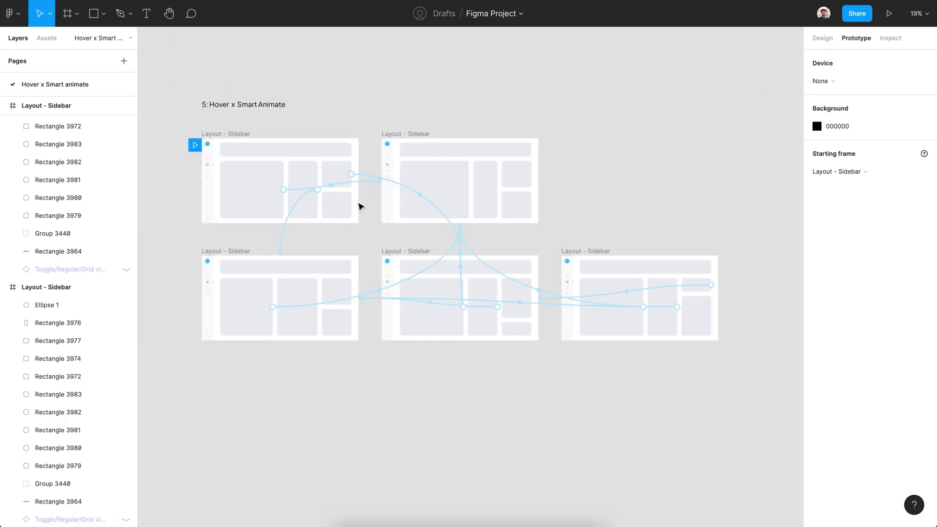
click(349, 207)
drag(352, 205, 586, 274)
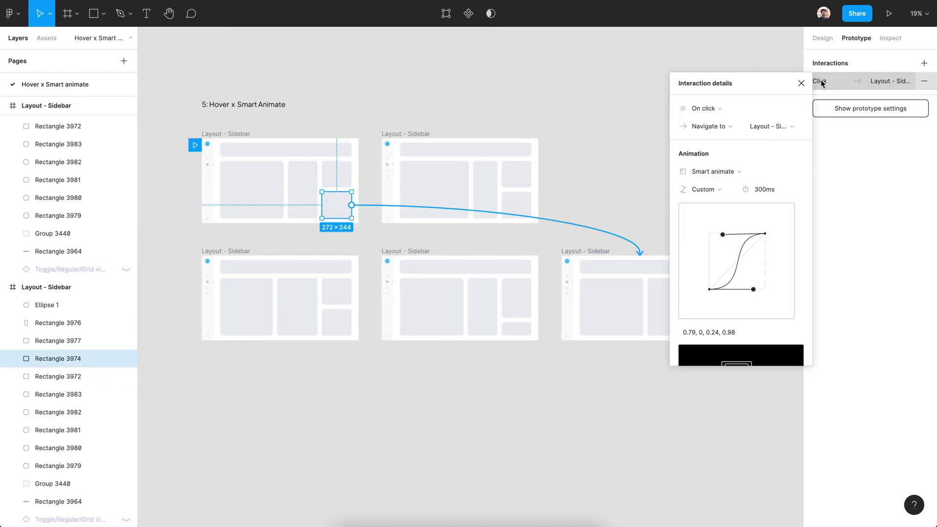
click(729, 107)
click(715, 135)
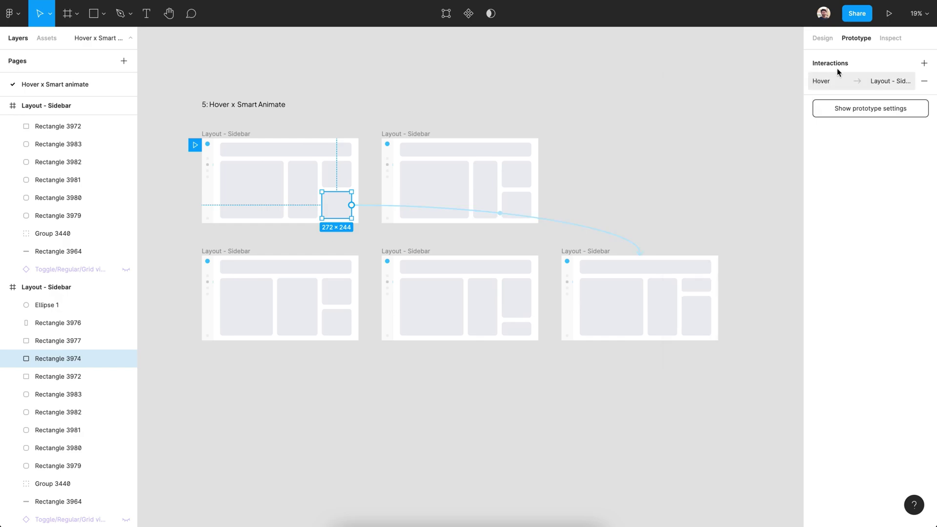